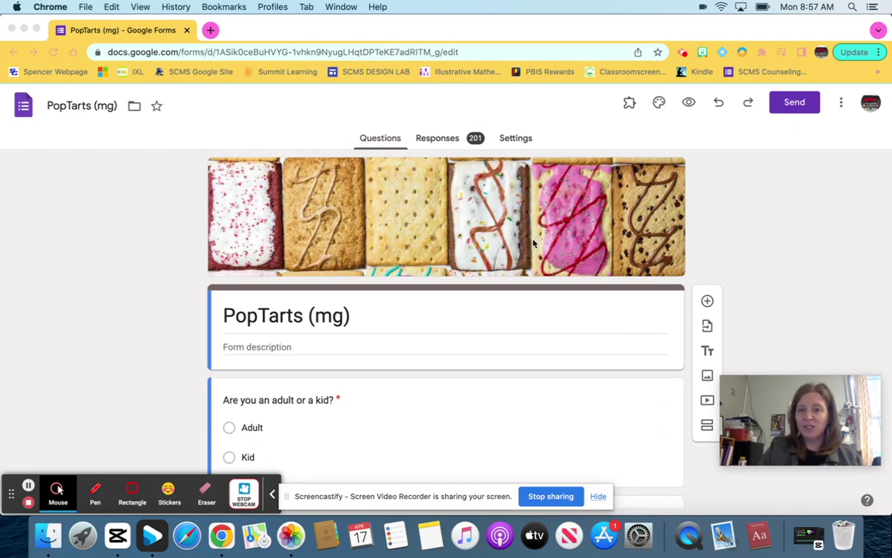
# Open the Responses summary of the 201 PopTarts survey responses in Google Forms.
pyautogui.click(446, 141)
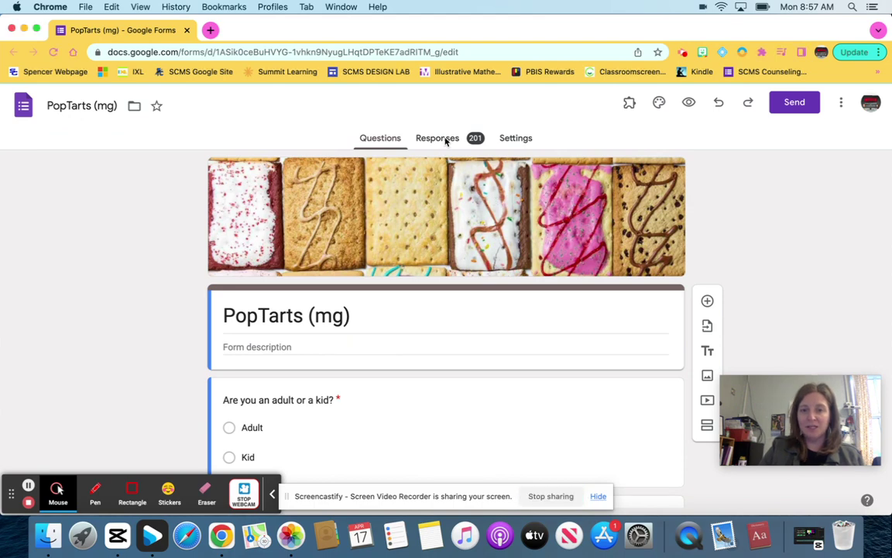
pyautogui.click(445, 140)
pyautogui.scroll(-1, 439, 310)
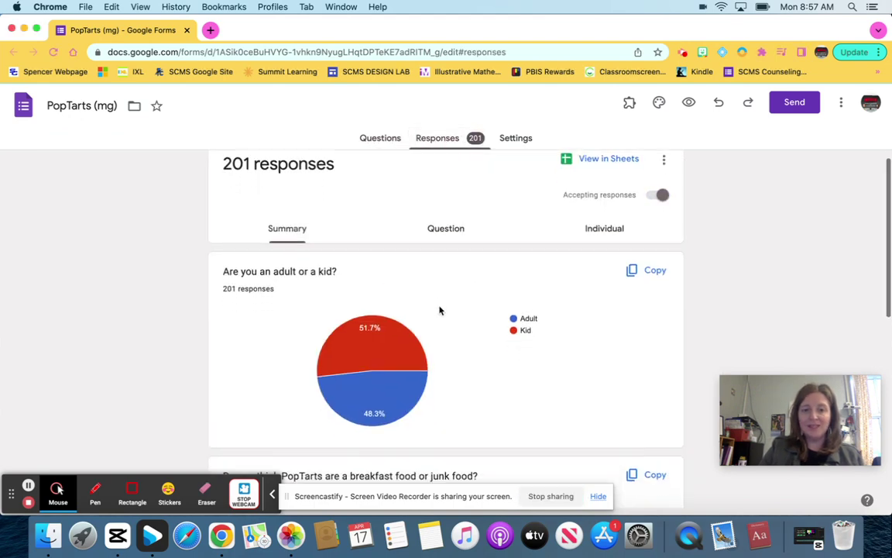
pyautogui.scroll(-2, 439, 310)
pyautogui.scroll(1, 439, 309)
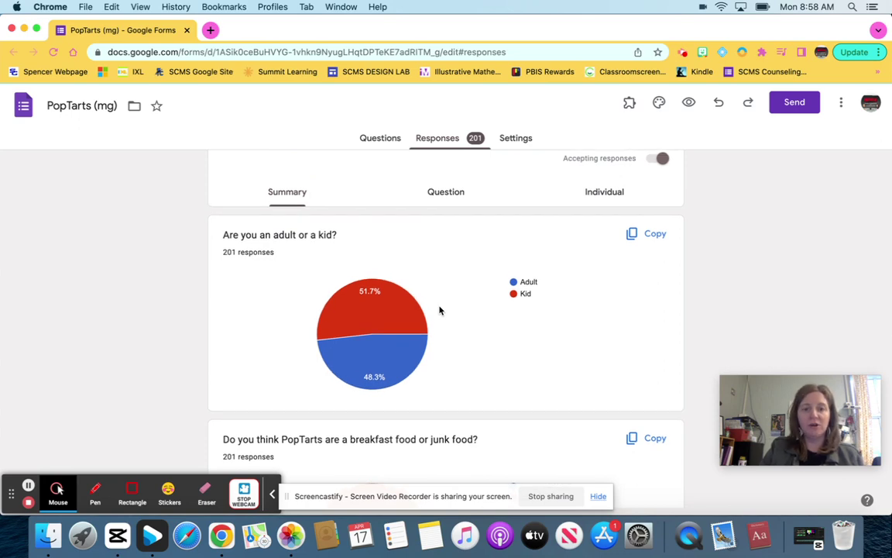
# Read the pie chart counts for adult/kid and Breakfast Food (55.7%) versus Junk Food (44.3%).
pyautogui.moveTo(347, 301)
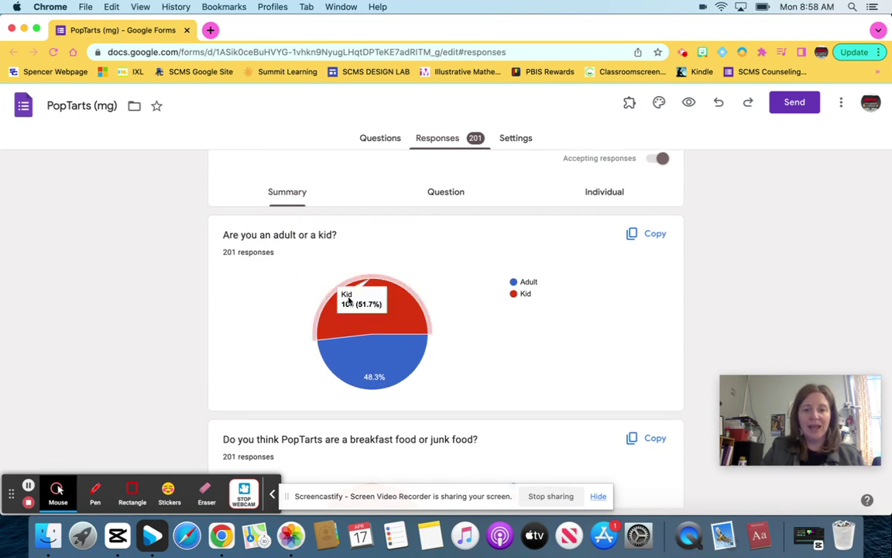
pyautogui.moveTo(367, 364)
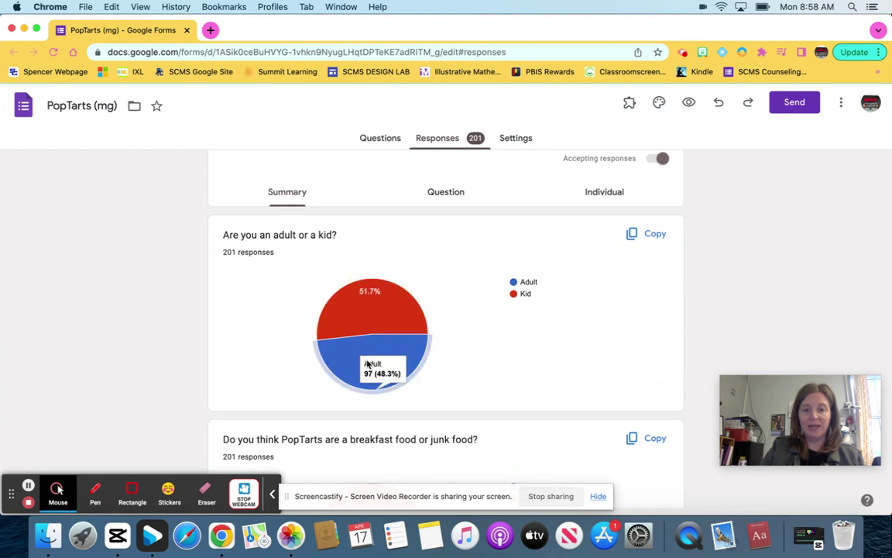
pyautogui.moveTo(338, 327)
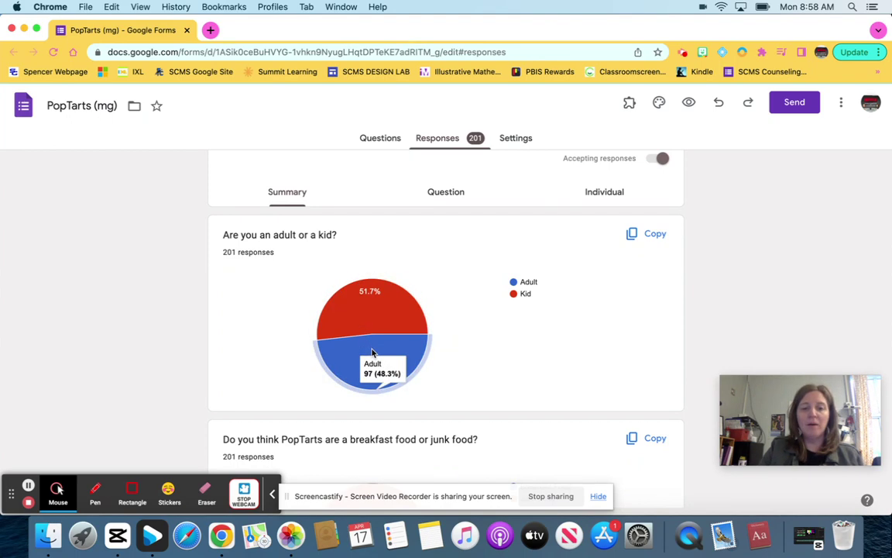
pyautogui.scroll(-5, 499, 352)
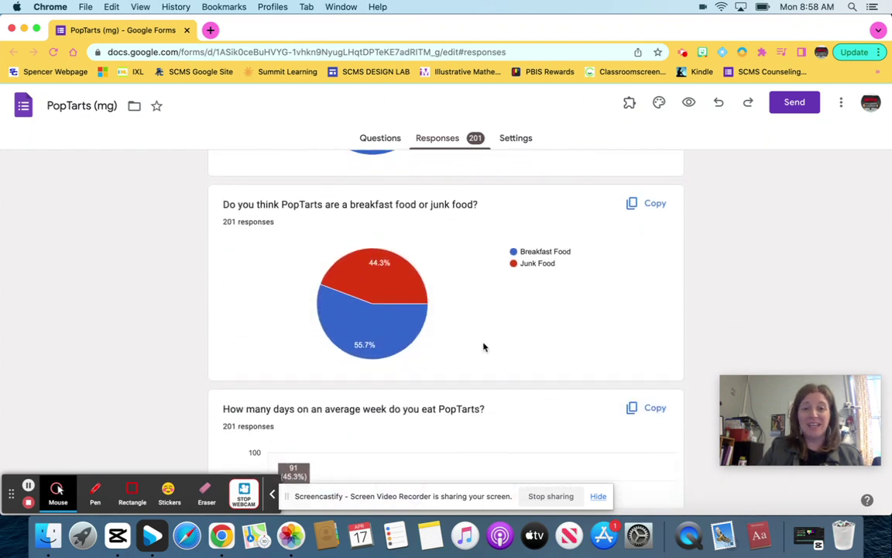
pyautogui.moveTo(377, 261)
pyautogui.moveTo(341, 247)
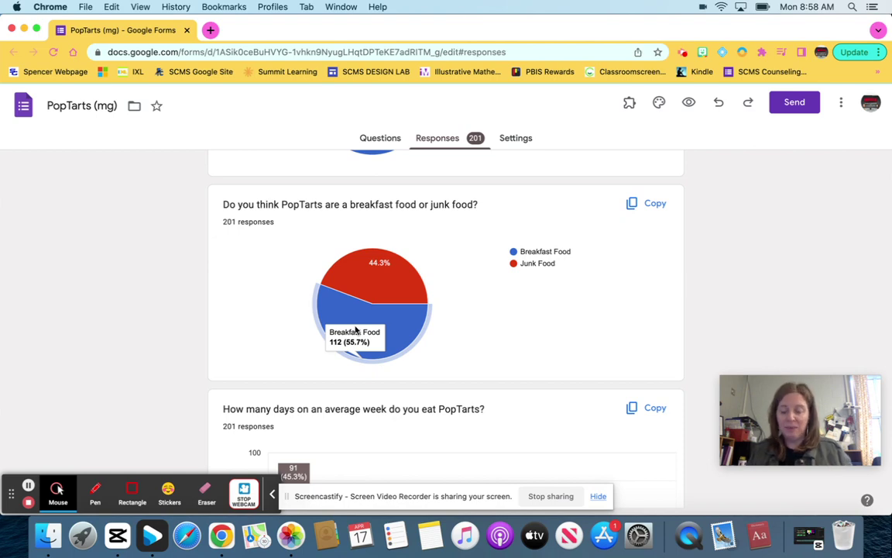
pyautogui.scroll(5, 568, 280)
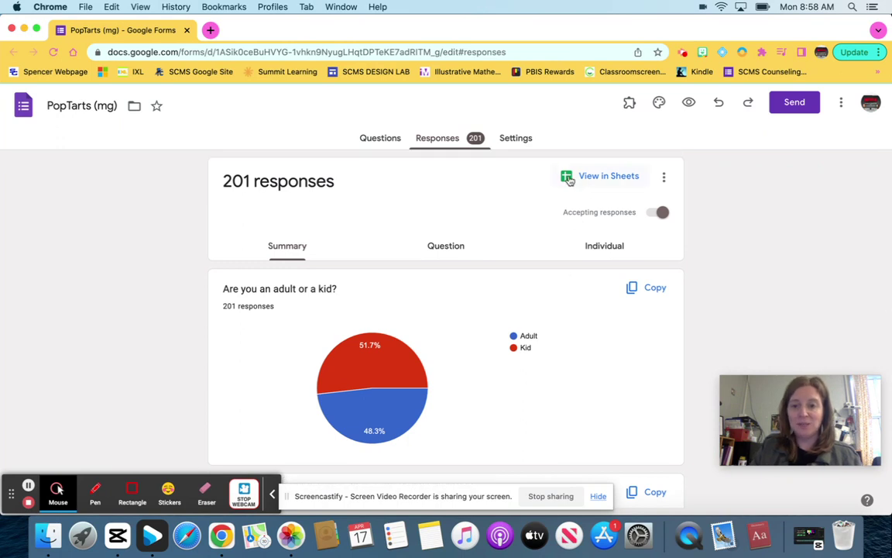
# Open PopTarts (mg) (Responses) via View in Sheets and browse the timestamp, adult/kid, food and weekly-days rows.
pyautogui.click(610, 180)
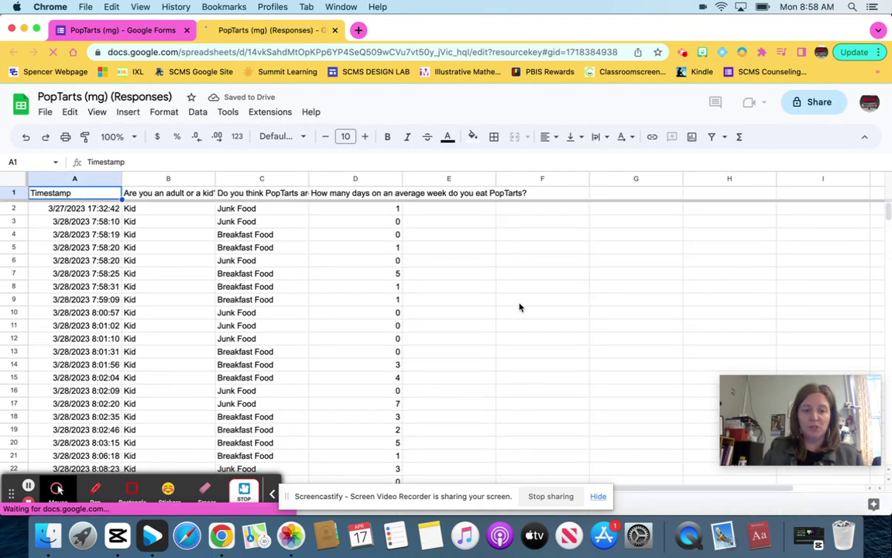
pyautogui.scroll(-2, 520, 307)
pyautogui.scroll(-1, 496, 309)
pyautogui.scroll(3, 466, 311)
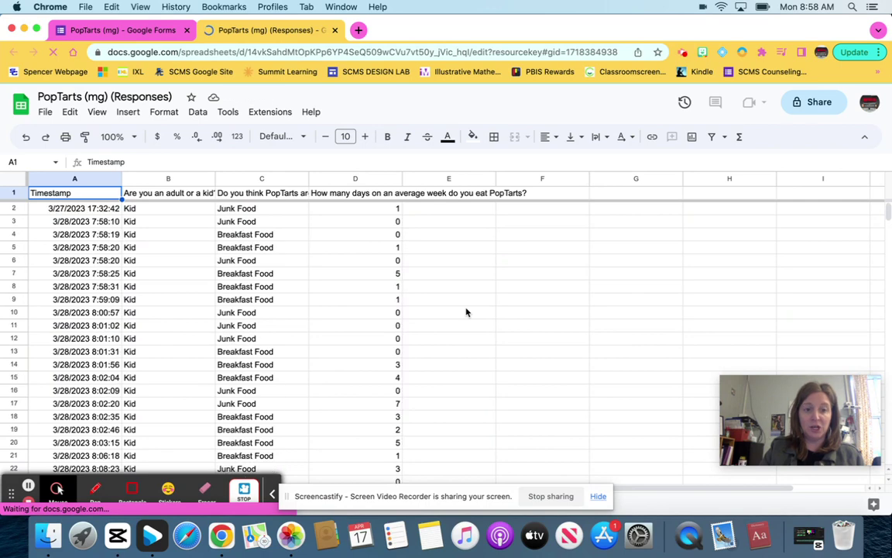
pyautogui.scroll(-12, 466, 312)
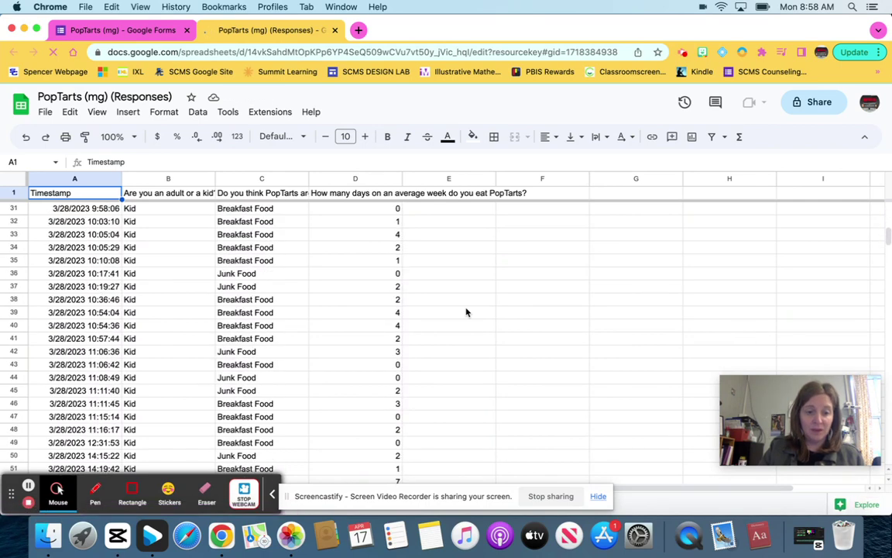
pyautogui.scroll(-7, 466, 312)
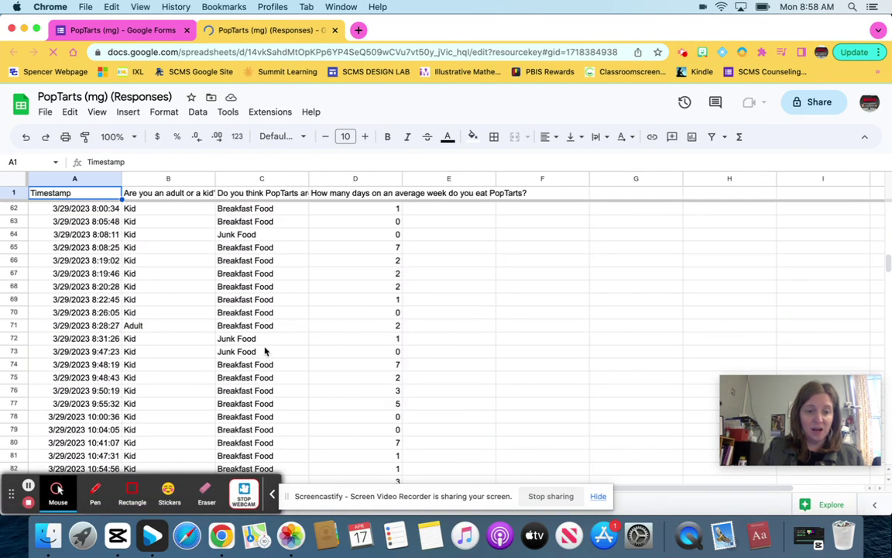
pyautogui.scroll(-4, 257, 363)
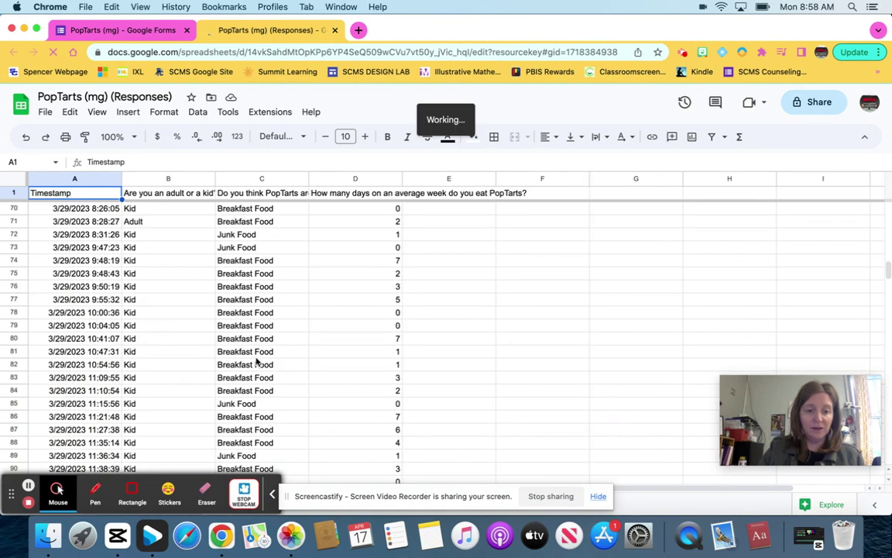
pyautogui.scroll(-3, 259, 362)
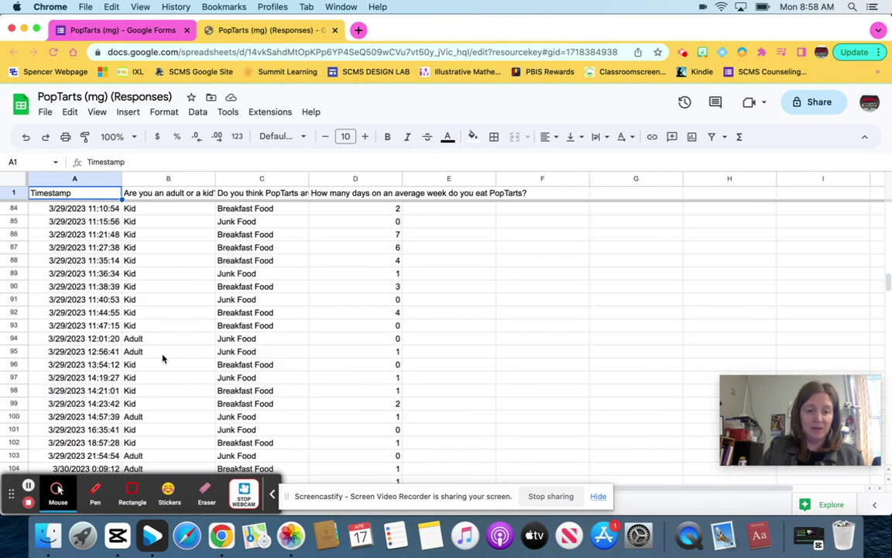
pyautogui.scroll(-2, 163, 359)
pyautogui.scroll(-1, 164, 358)
pyautogui.scroll(-3, 152, 412)
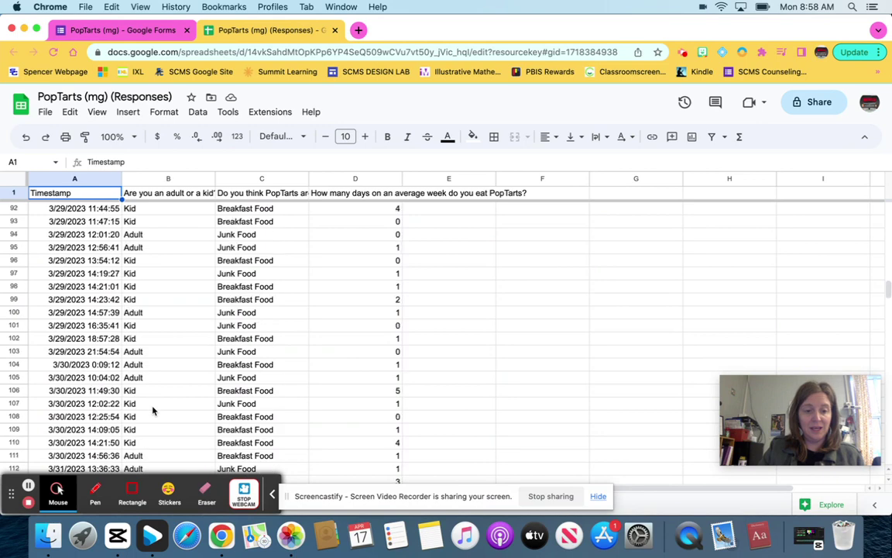
pyautogui.scroll(-6, 152, 410)
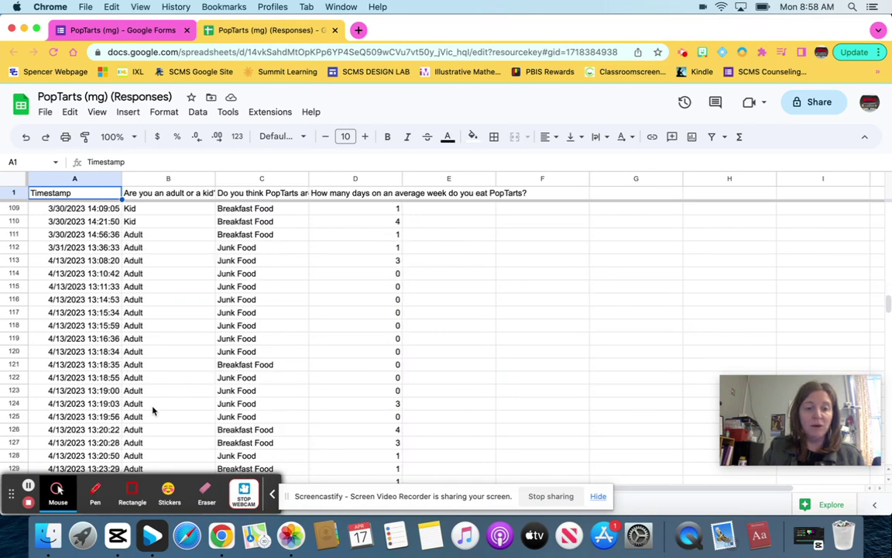
pyautogui.scroll(-4, 153, 410)
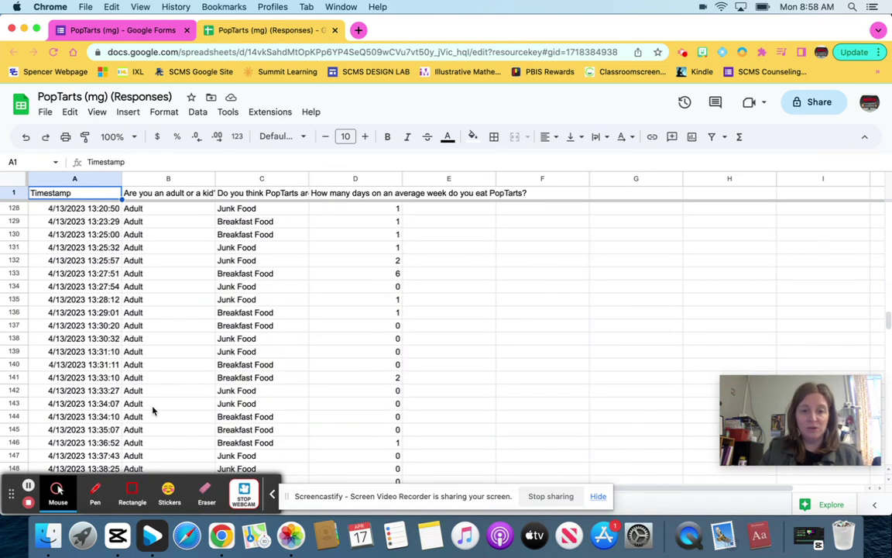
pyautogui.scroll(-6, 153, 410)
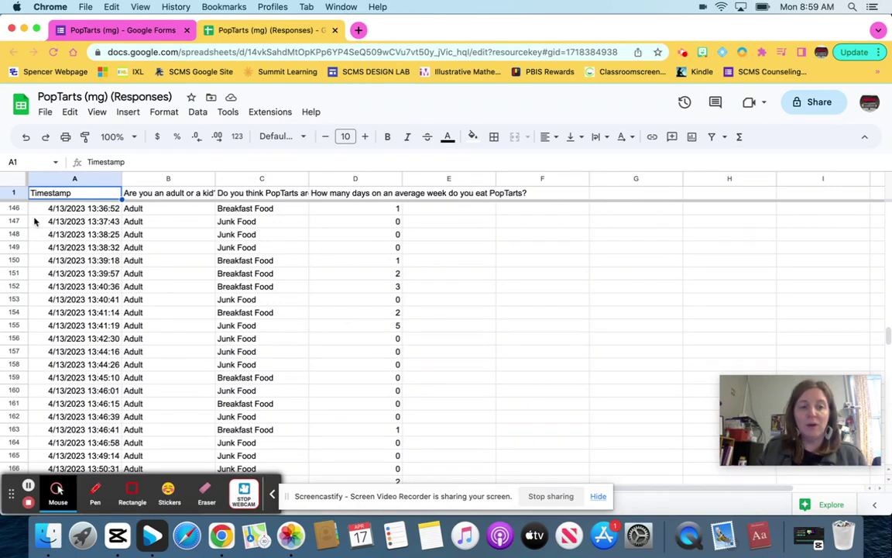
# Sort the whole sheet A→Z with a header row, by column B then column C.
pyautogui.click(10, 181)
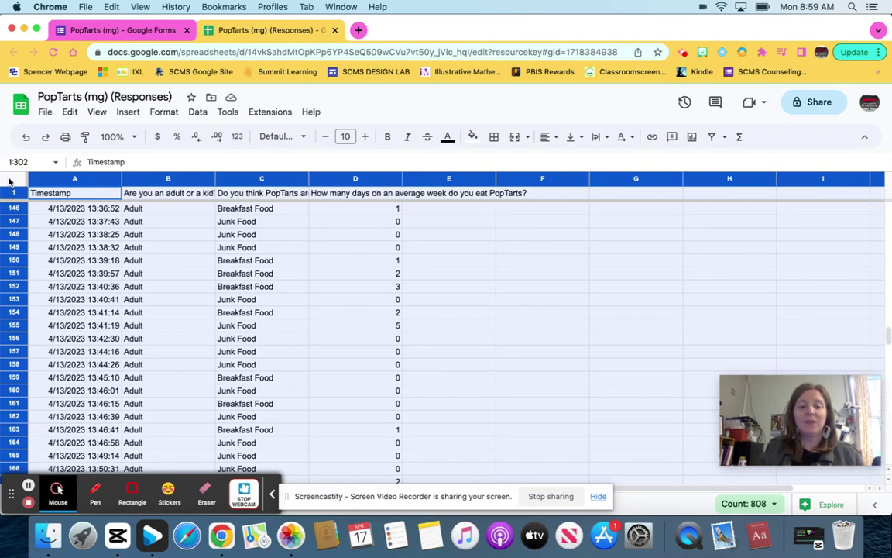
pyautogui.click(197, 113)
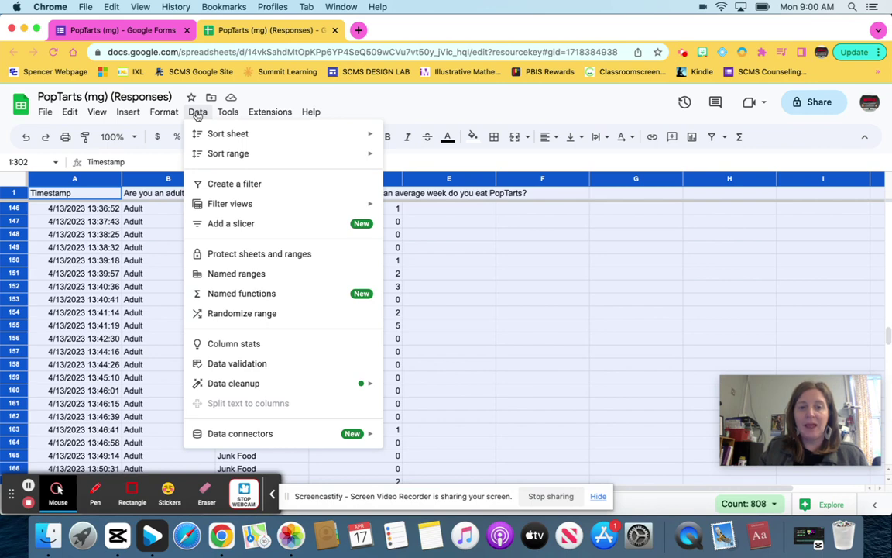
pyautogui.moveTo(213, 156)
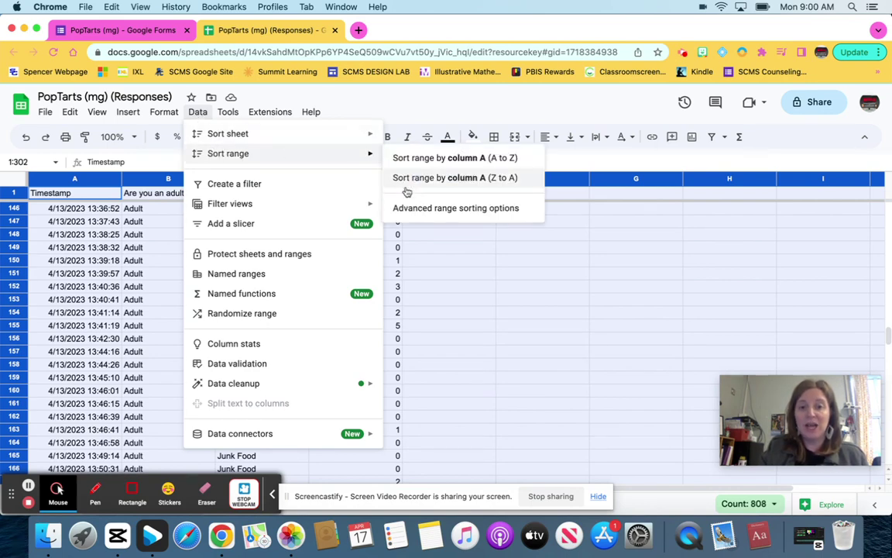
pyautogui.click(458, 211)
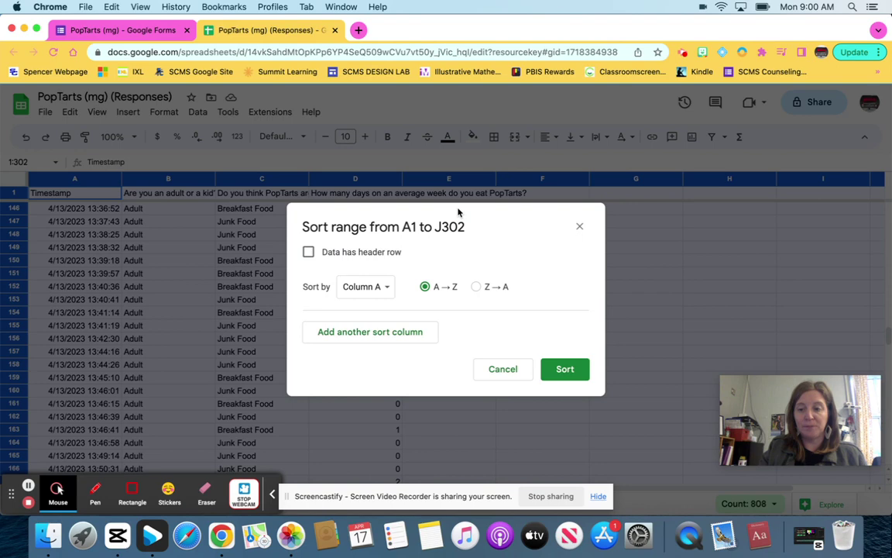
pyautogui.click(309, 252)
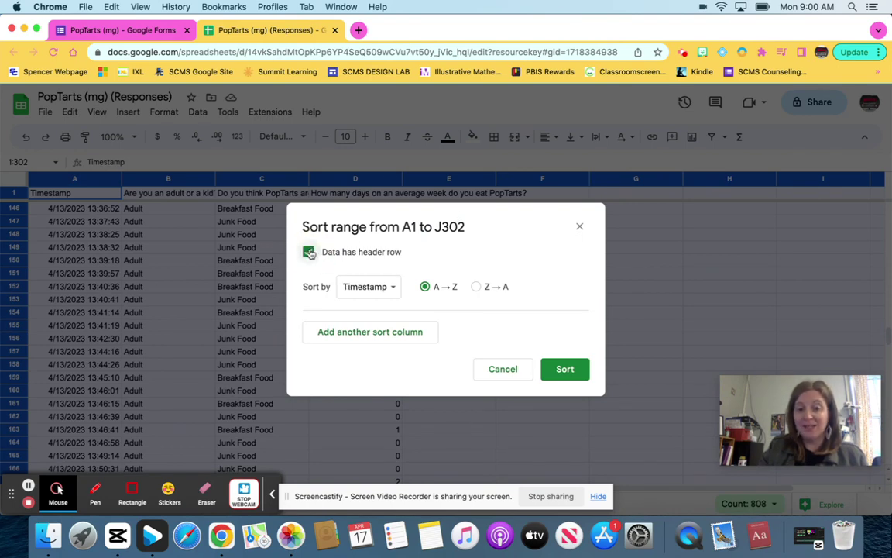
pyautogui.click(365, 288)
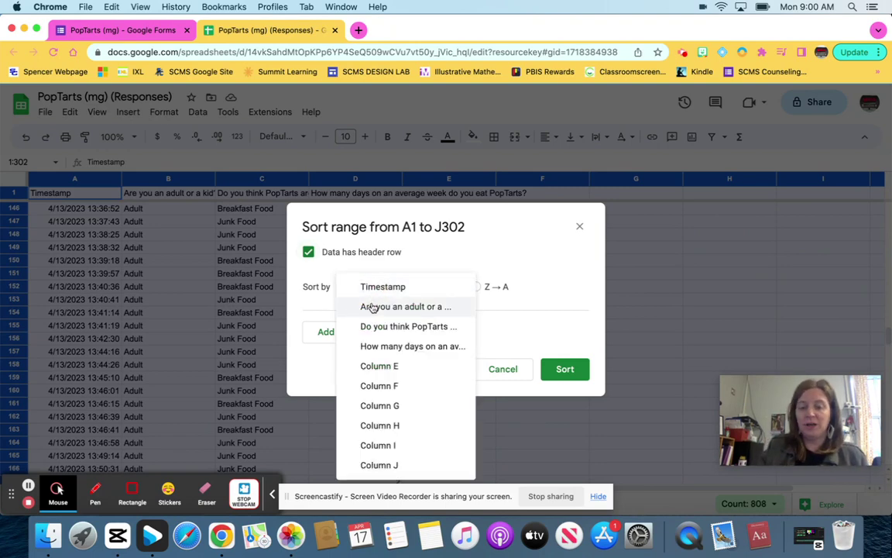
pyautogui.click(372, 307)
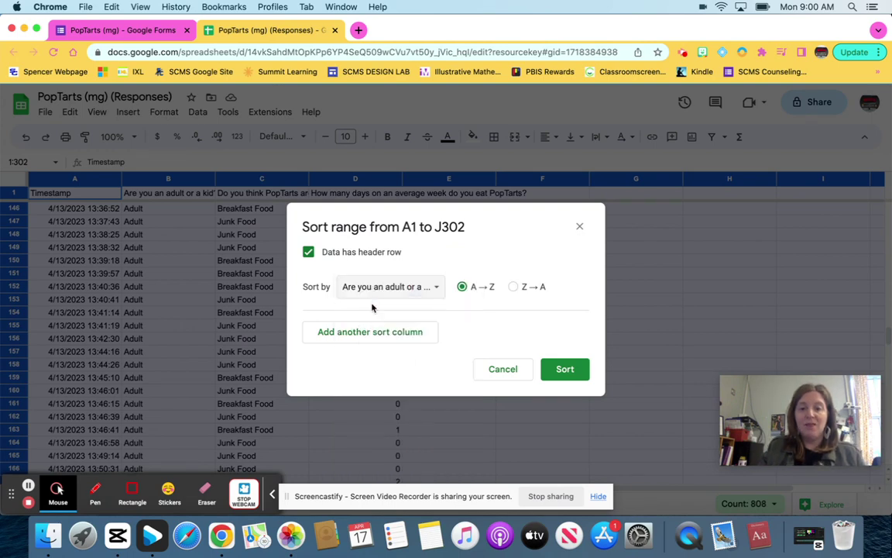
pyautogui.click(362, 333)
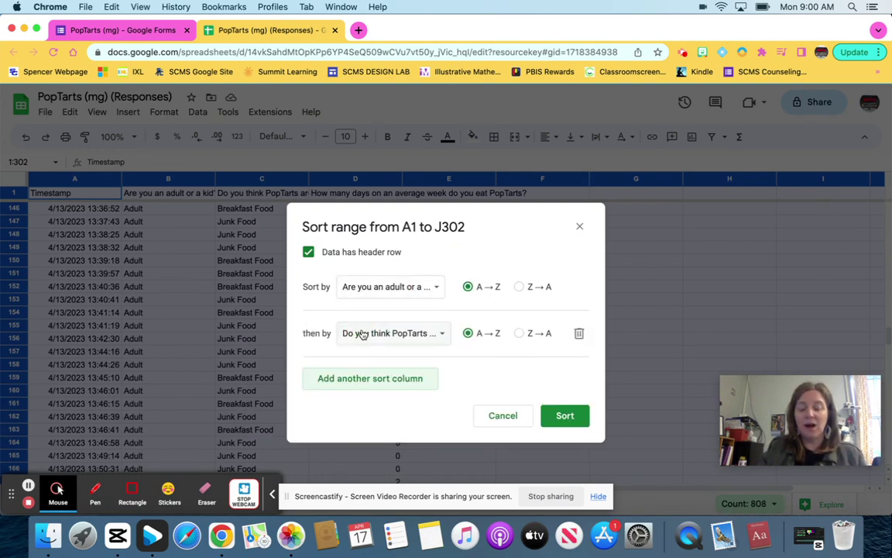
pyautogui.click(358, 339)
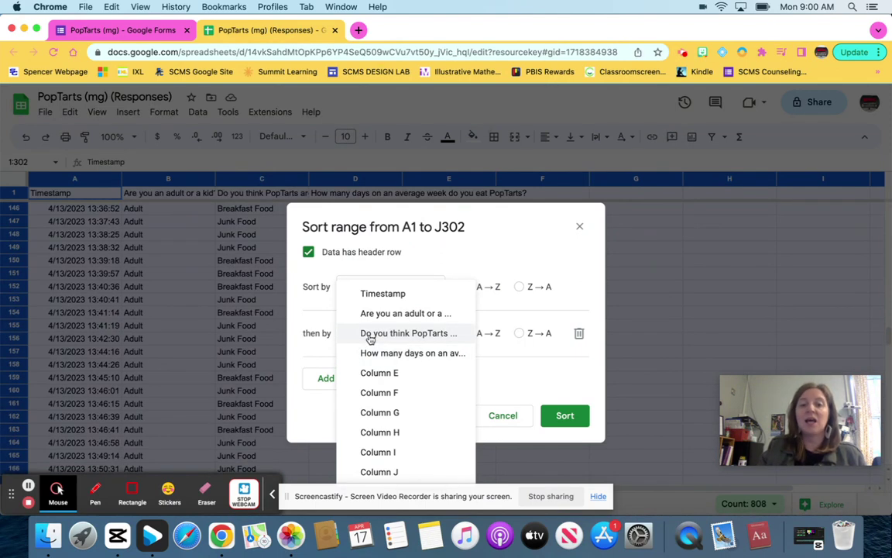
pyautogui.click(370, 335)
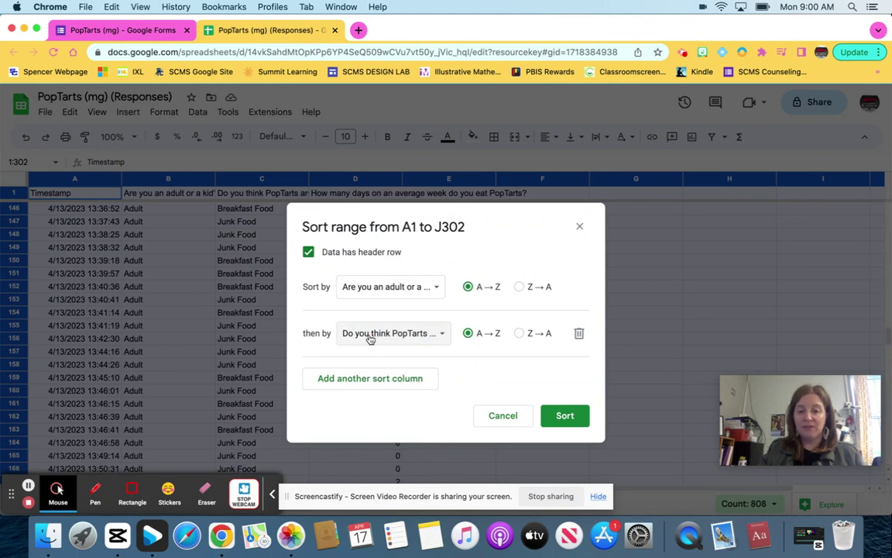
pyautogui.click(564, 416)
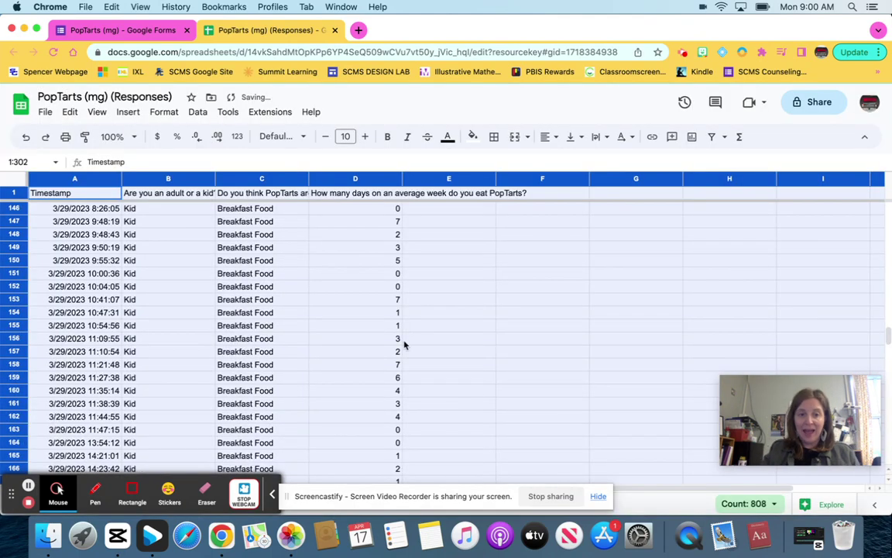
pyautogui.scroll(-7, 156, 270)
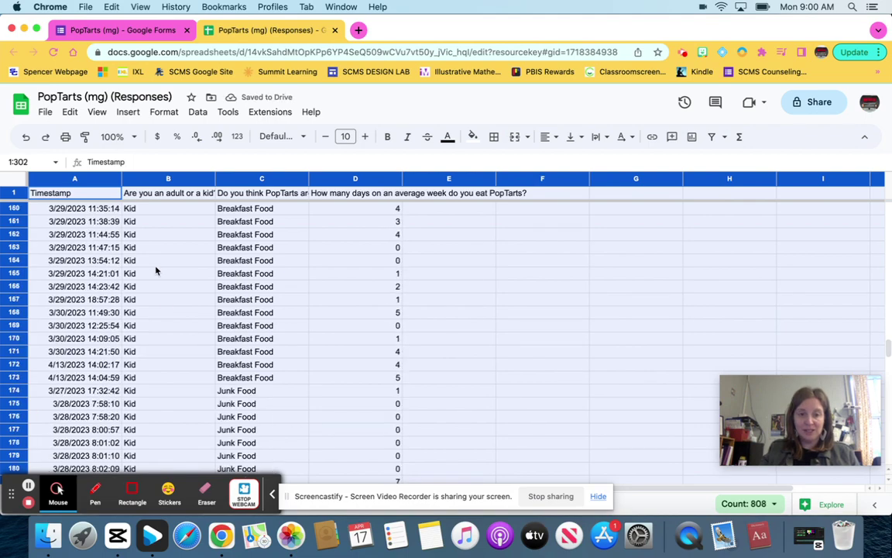
pyautogui.scroll(-5, 156, 270)
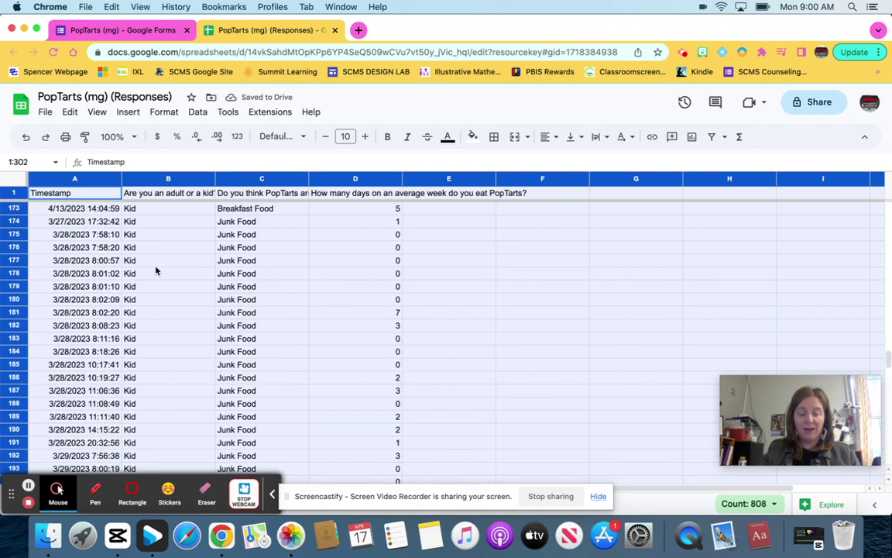
pyautogui.scroll(15, 156, 270)
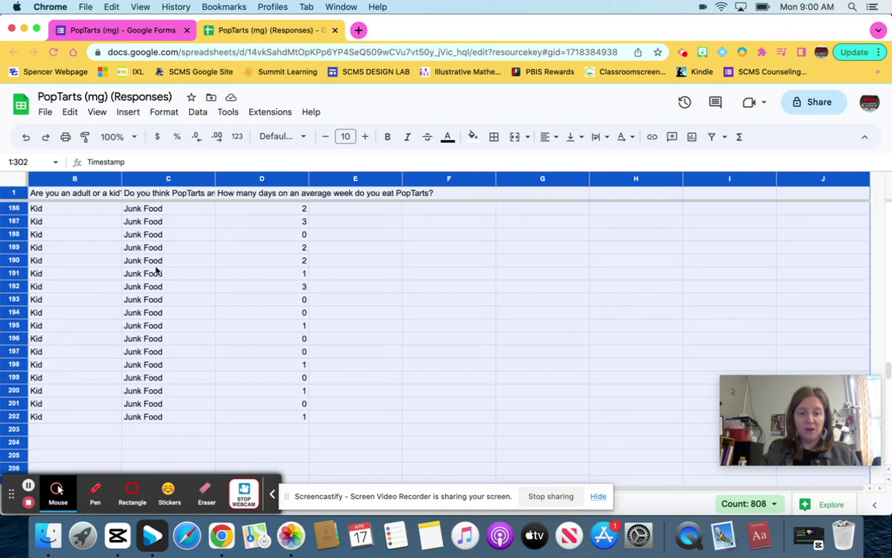
pyautogui.scroll(15, 156, 271)
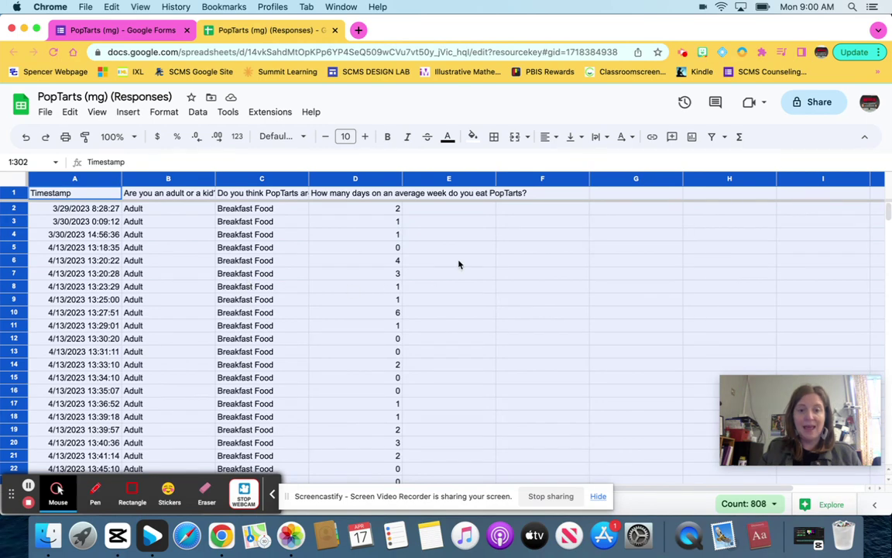
pyautogui.click(453, 222)
# Enter the labels Adult Breakfast, Adult Junk, Kid Breakfast and Kid Junk down F2–F5.
pyautogui.click(455, 211)
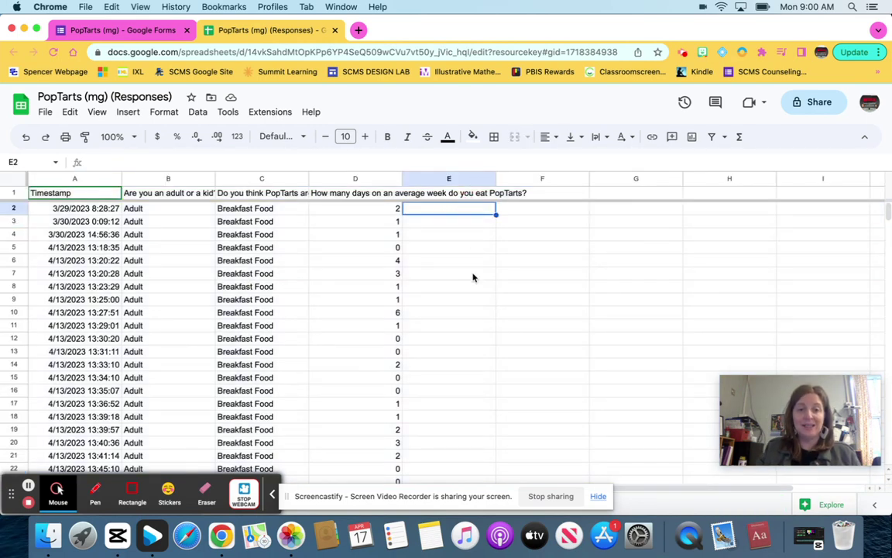
pyautogui.click(519, 208)
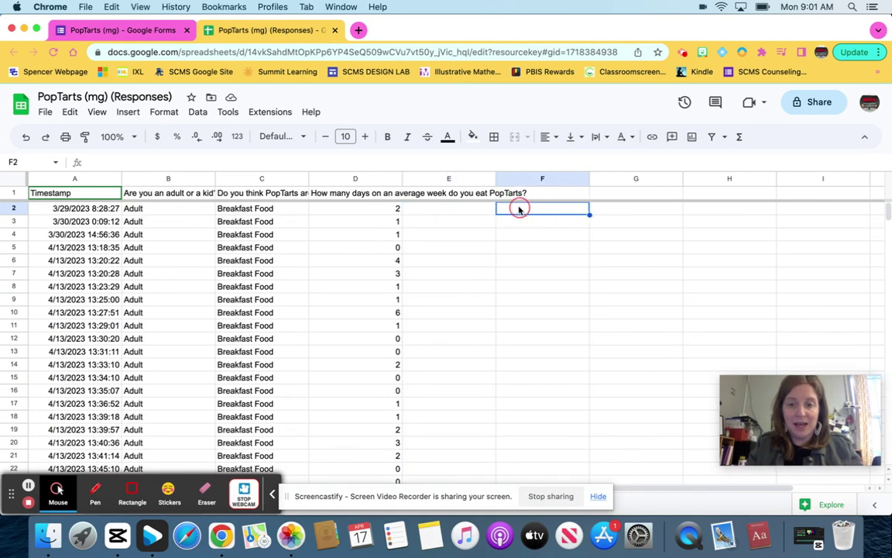
pyautogui.write('Adults')
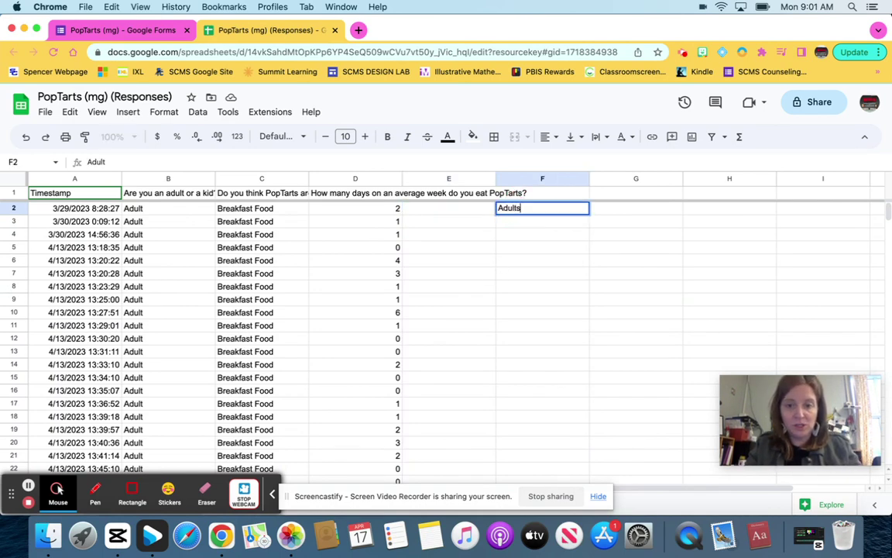
pyautogui.press('BackSpace')
pyautogui.write(' Brea')
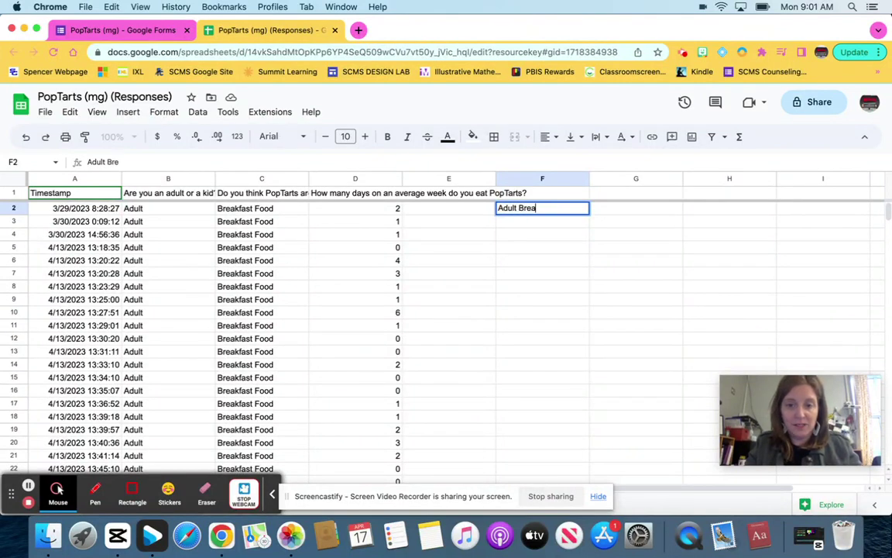
pyautogui.write('kfas')
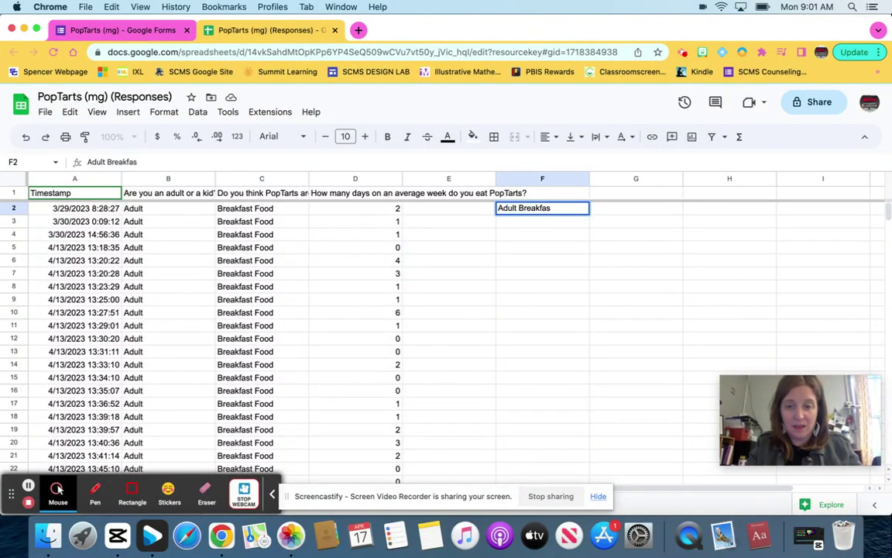
pyautogui.write('stt')
pyautogui.press('Return')
pyautogui.write('Adult J')
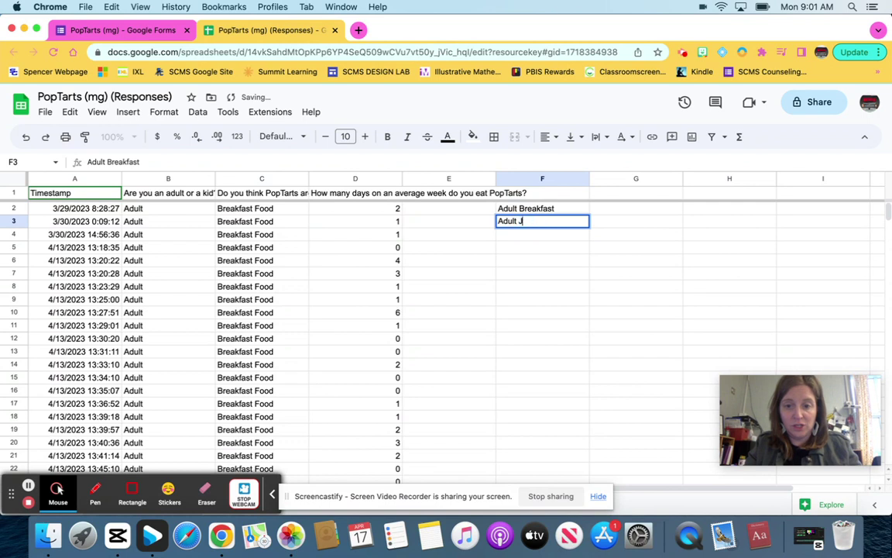
pyautogui.write('unk')
pyautogui.press('Return')
pyautogui.write('Kid ')
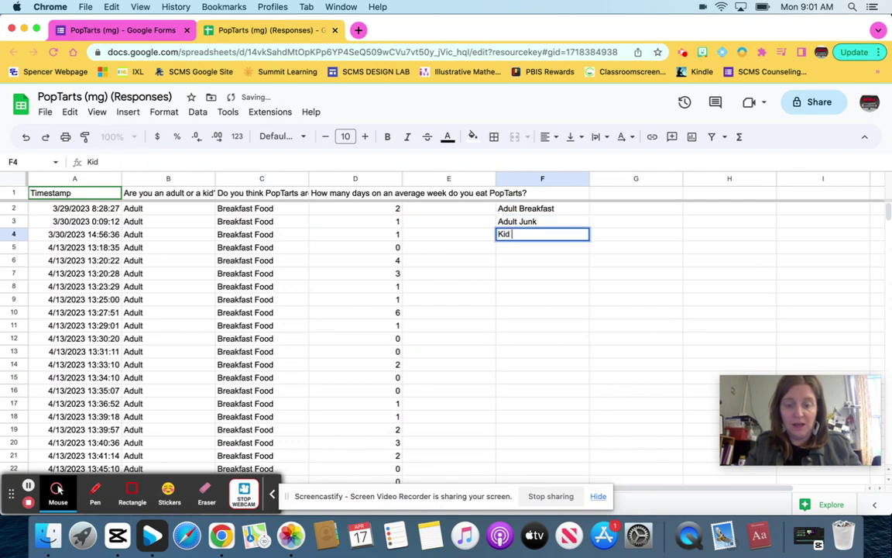
pyautogui.write('Breaks')
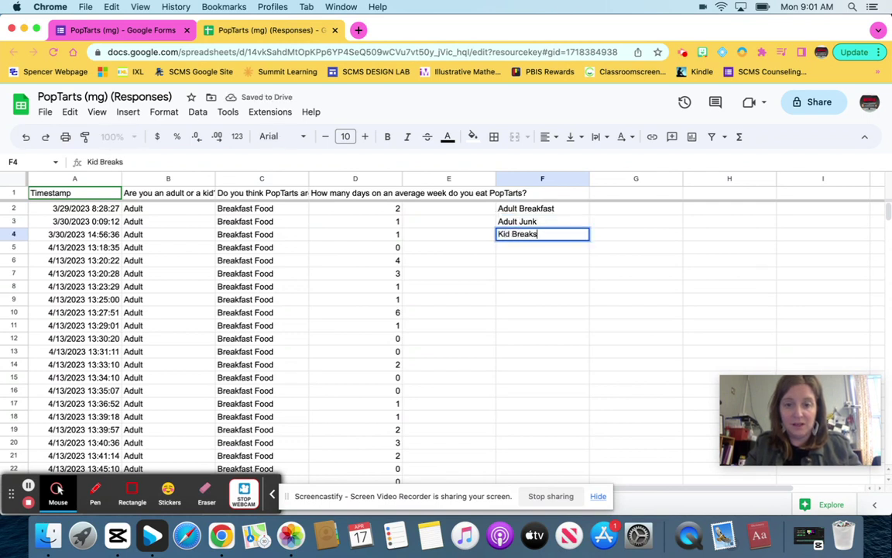
pyautogui.press('BackSpace')
pyautogui.write('fast')
pyautogui.press('Return')
pyautogui.write('Ki')
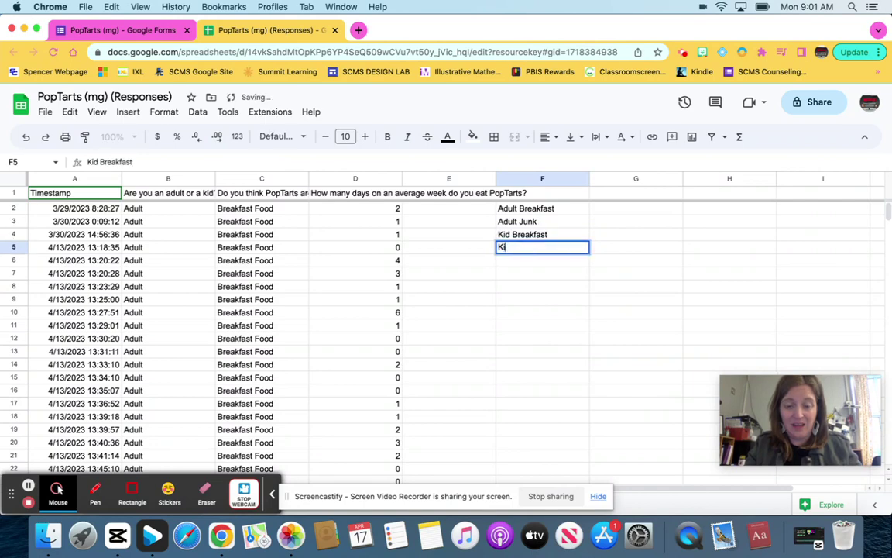
pyautogui.write('d Junk')
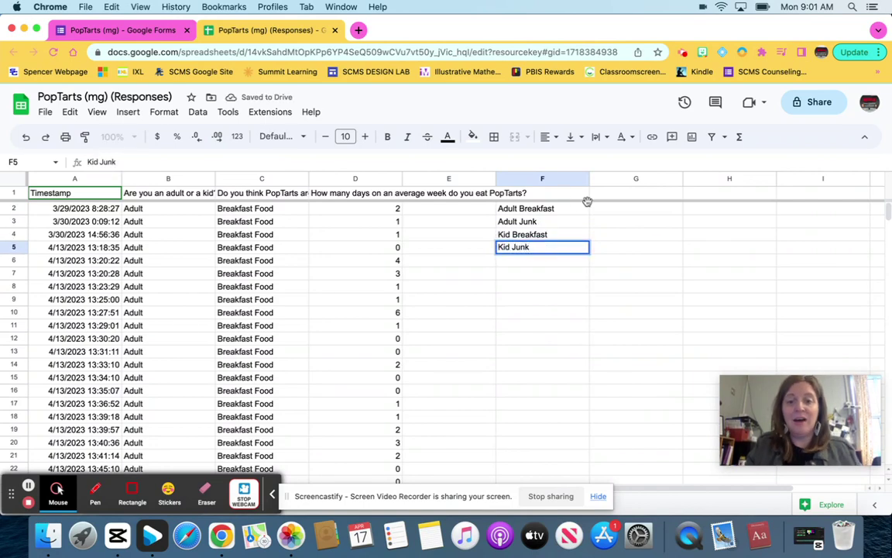
# Narrow columns F and G to fit the group labels.
pyautogui.click(597, 210)
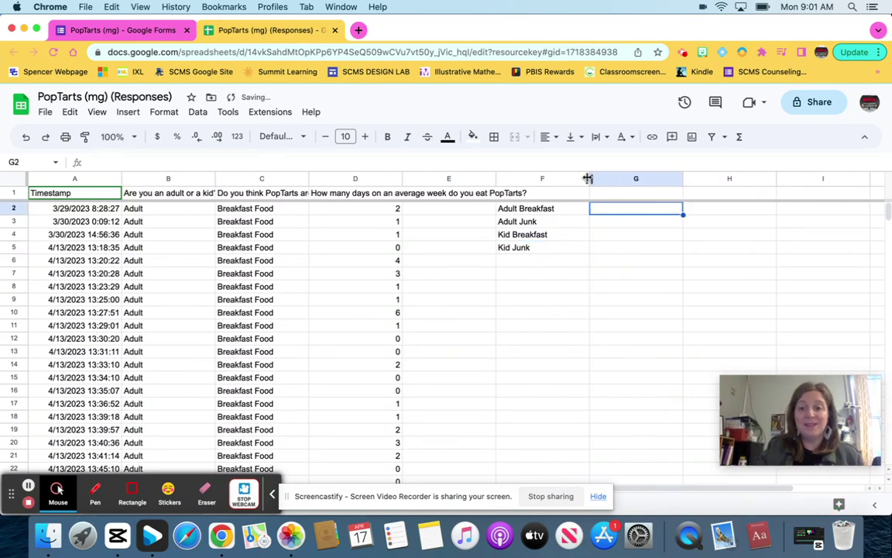
pyautogui.moveTo(586, 178); pyautogui.dragTo(562, 178)
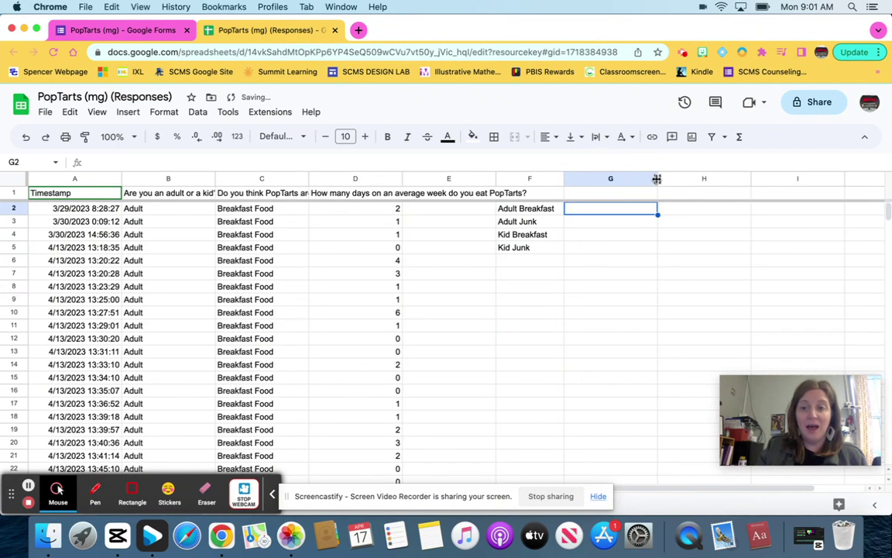
pyautogui.moveTo(656, 178); pyautogui.dragTo(608, 179)
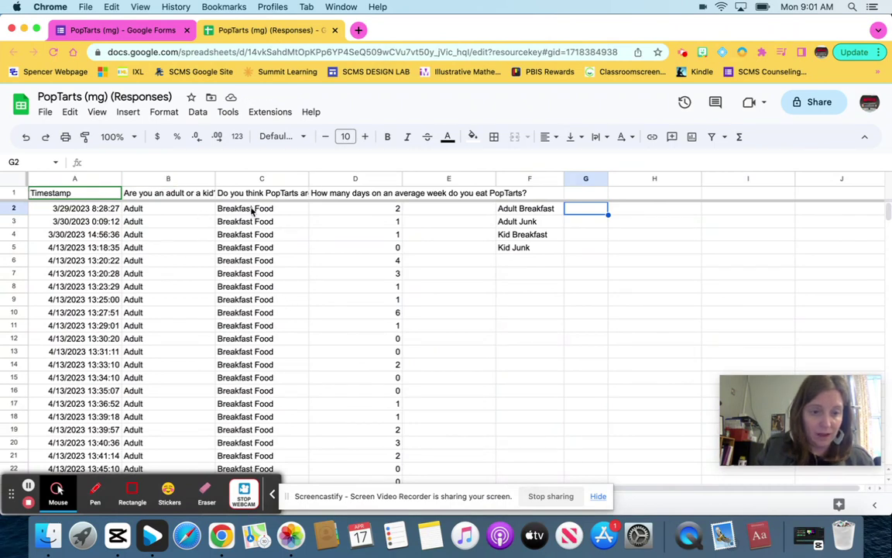
# Find row 38 as the last adult Breakfast Food response and enter 37 in G2.
pyautogui.scroll(-3, 194, 379)
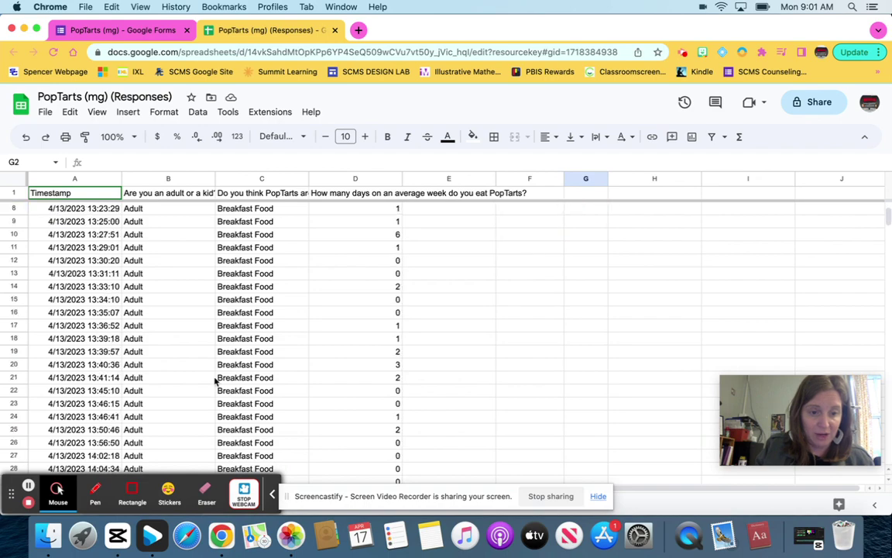
pyautogui.scroll(-6, 215, 380)
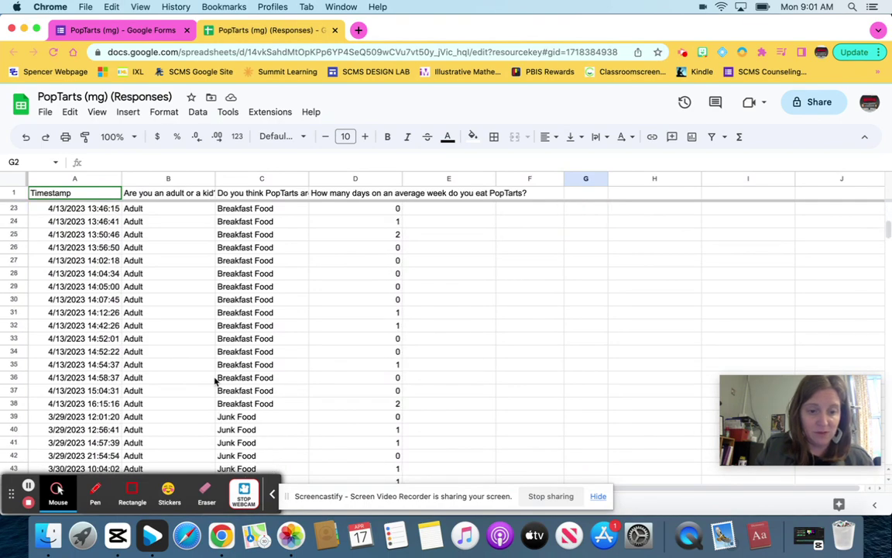
pyautogui.click(240, 404)
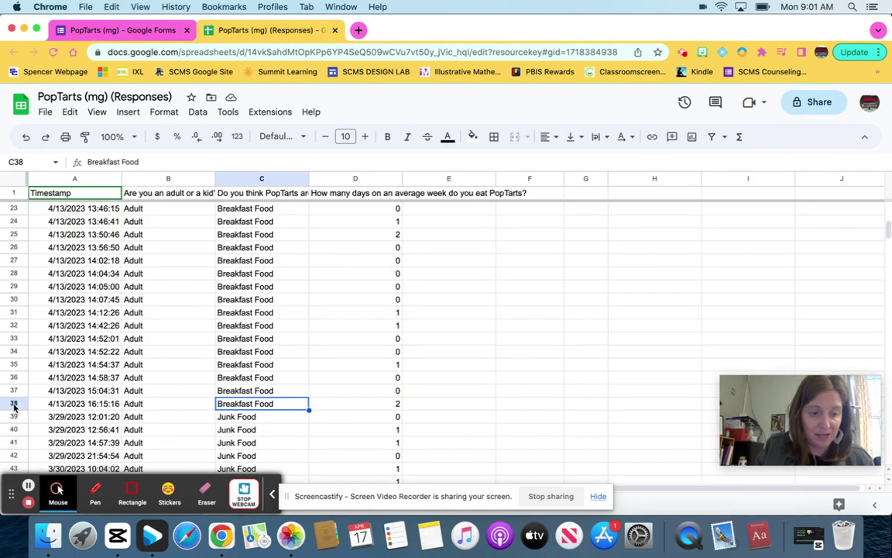
pyautogui.scroll(8, 633, 384)
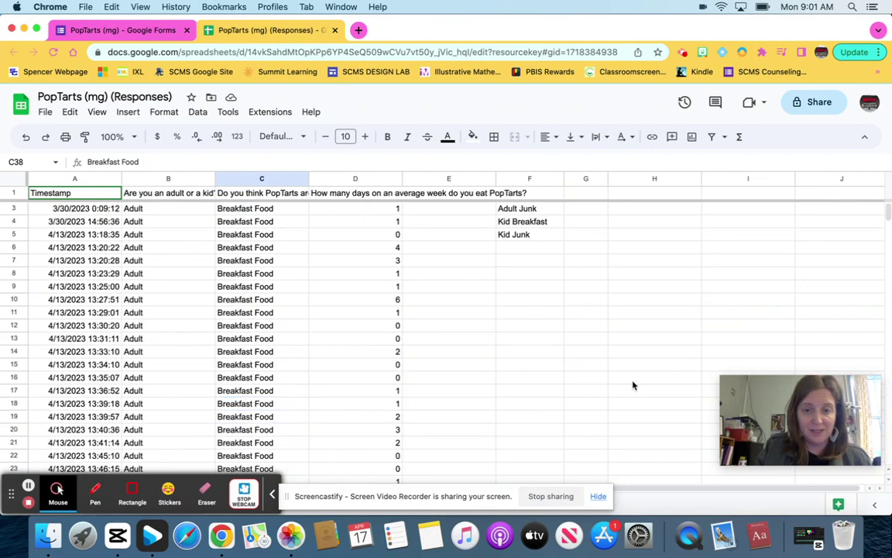
pyautogui.scroll(1, 633, 385)
pyautogui.click(583, 209)
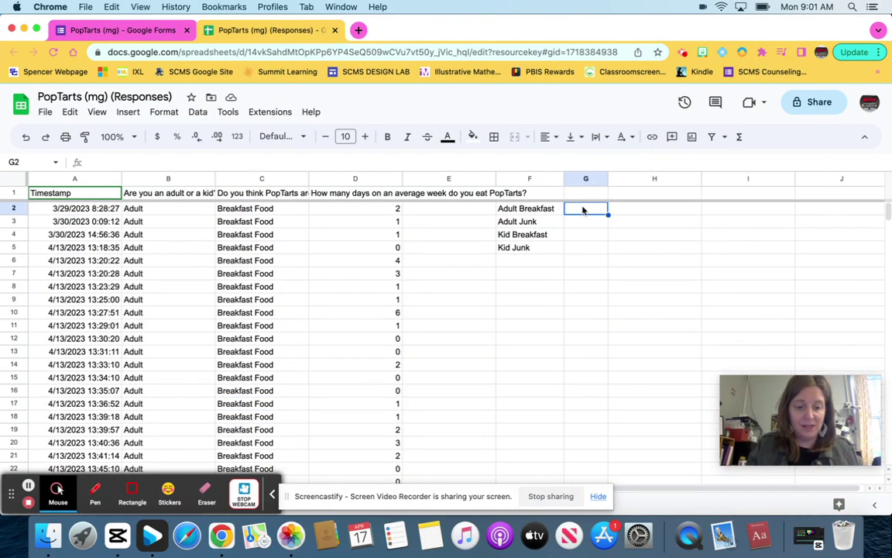
pyautogui.write('37')
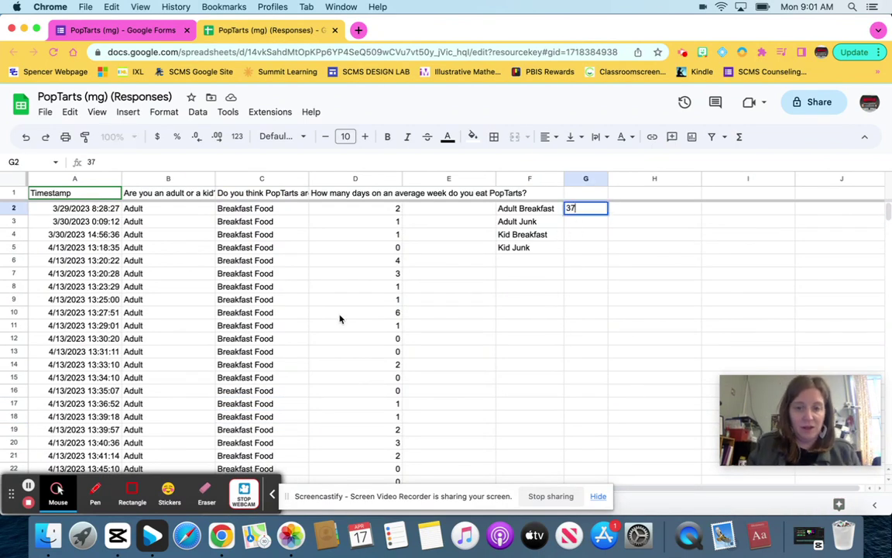
pyautogui.scroll(-12, 339, 318)
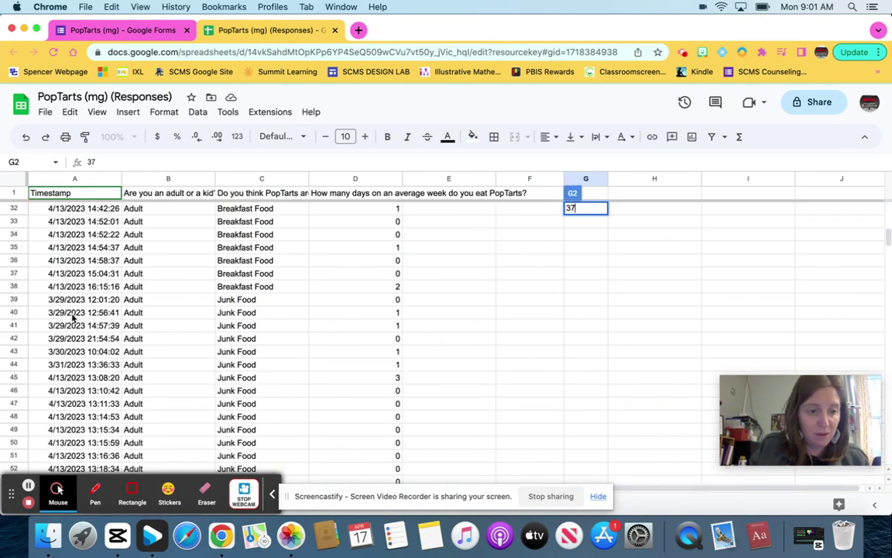
# Locate row 98 as the last adult Junk Food response, rechecking row 38.
pyautogui.click(14, 286)
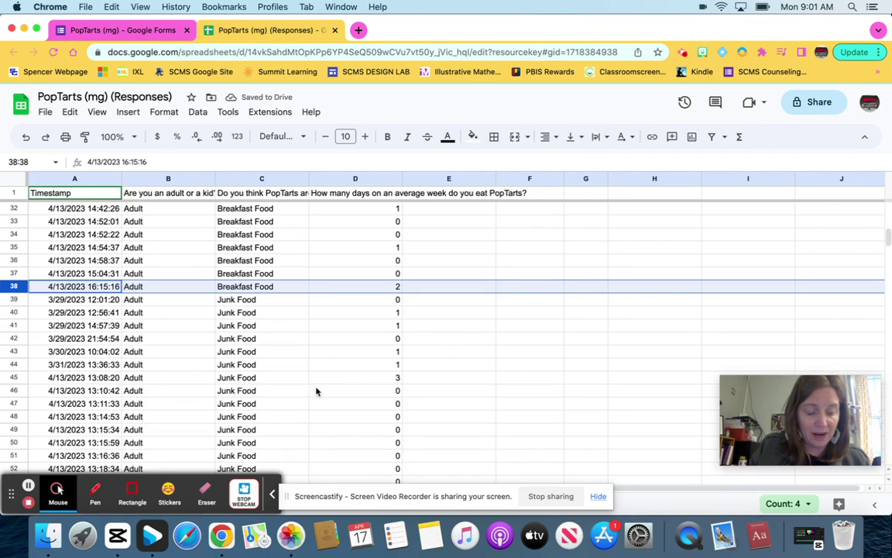
pyautogui.scroll(-6, 316, 391)
pyautogui.scroll(-8, 316, 390)
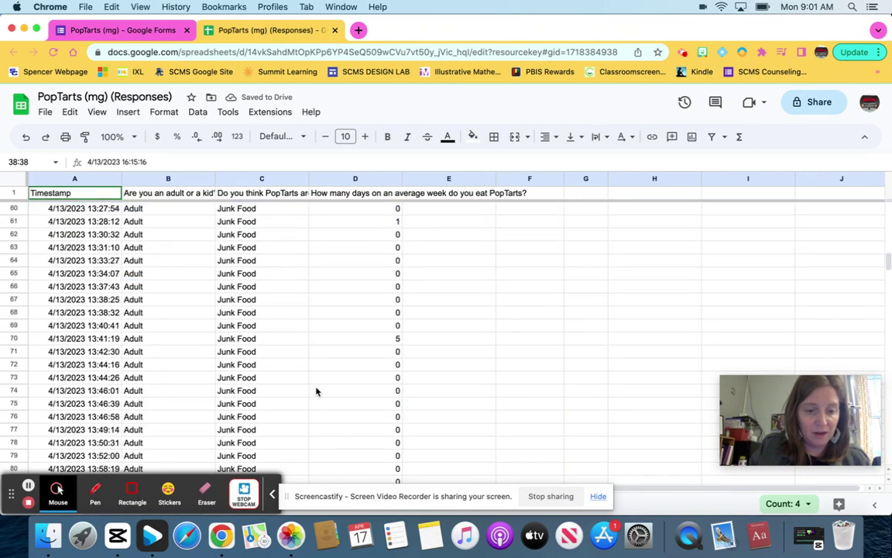
pyautogui.scroll(-5, 316, 391)
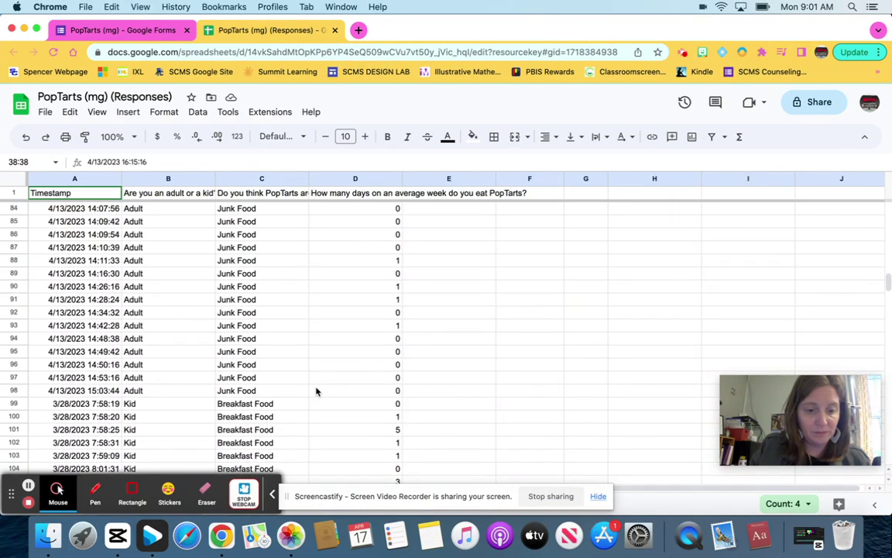
pyautogui.click(17, 390)
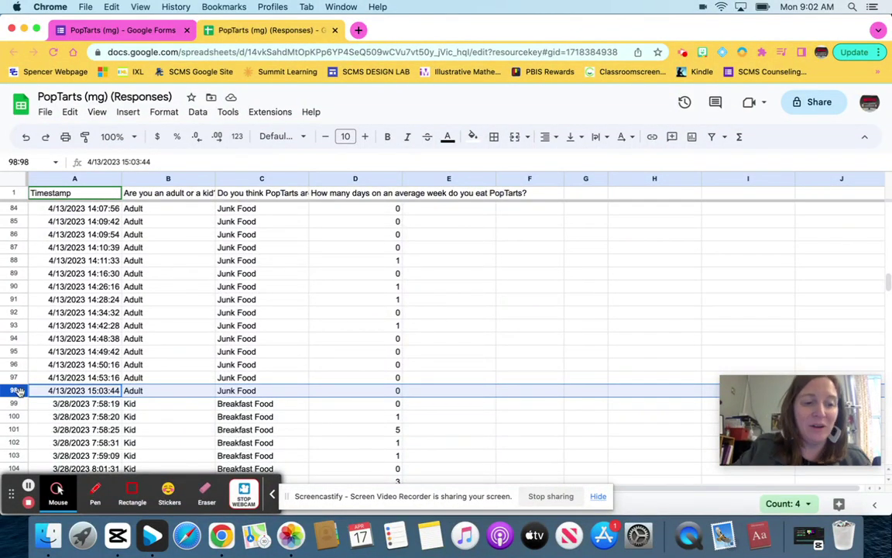
pyautogui.scroll(3, 121, 356)
pyautogui.scroll(15, 121, 356)
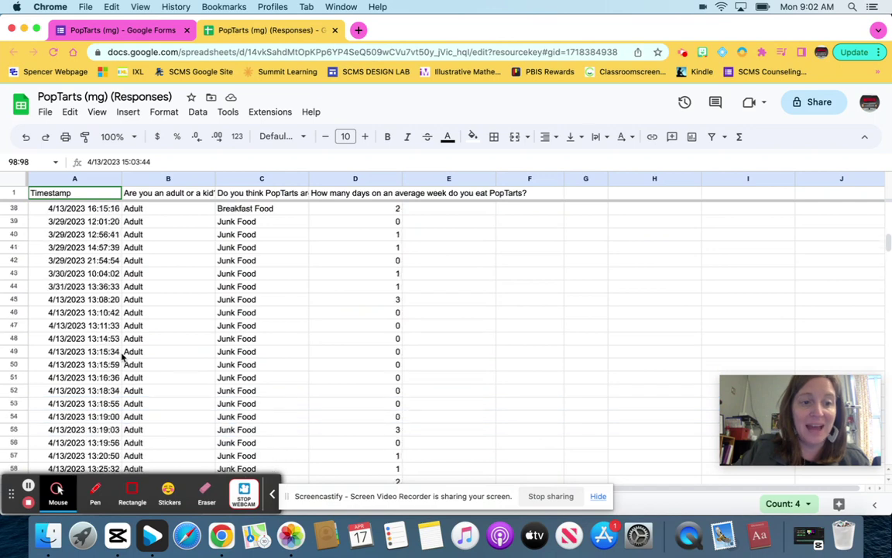
pyautogui.scroll(-3, 121, 356)
pyautogui.scroll(-1, 122, 356)
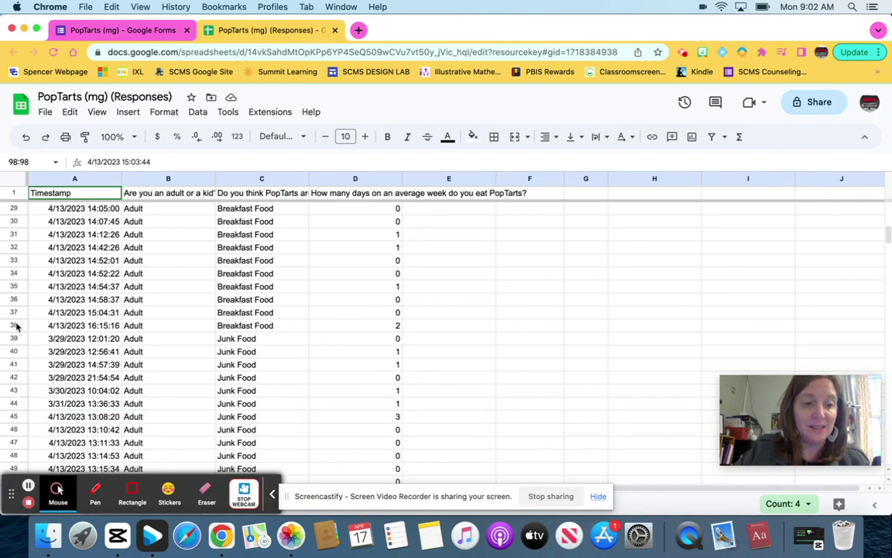
pyautogui.click(14, 325)
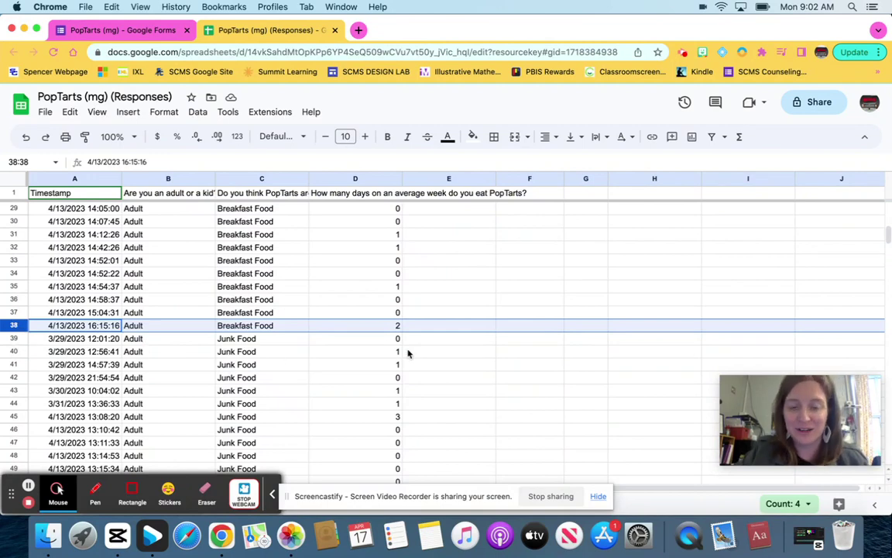
pyautogui.scroll(10, 403, 357)
# Enter 60 as the Adult Junk tally in G3, correcting the initial 50.
pyautogui.click(584, 225)
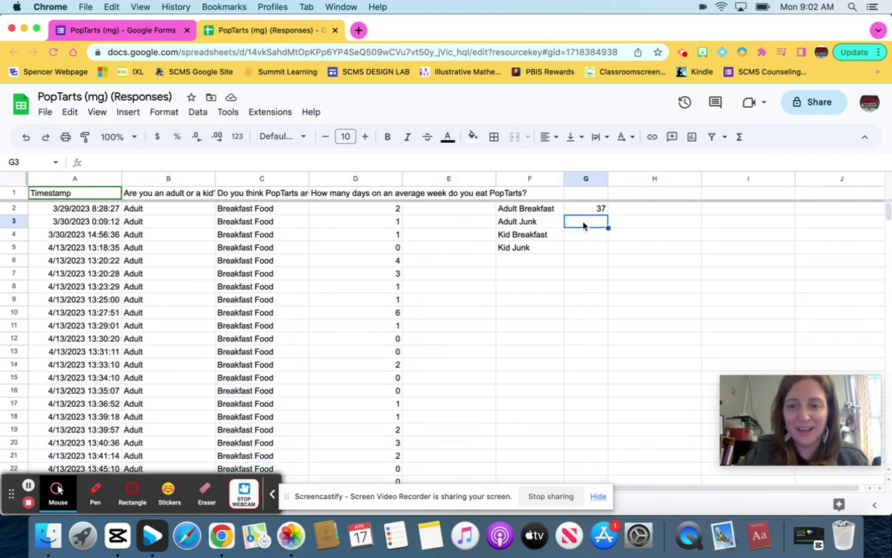
pyautogui.write('50')
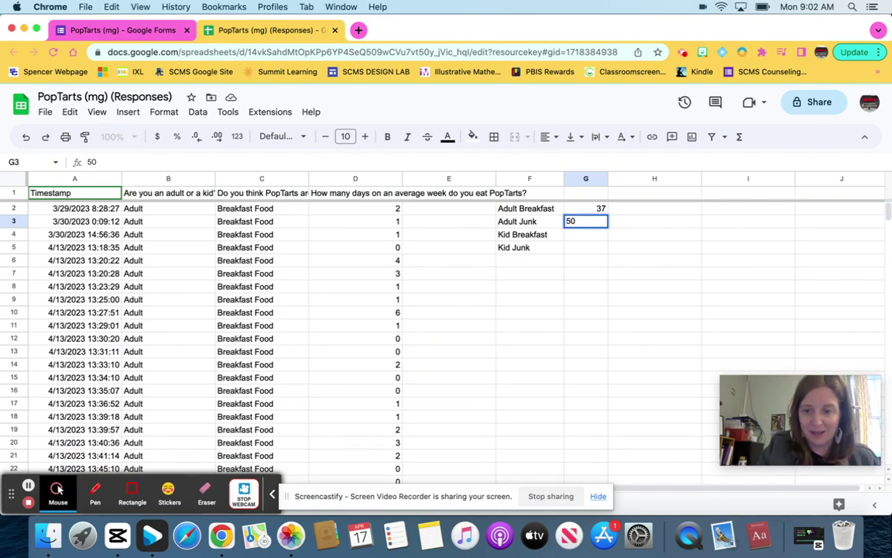
pyautogui.press('Return')
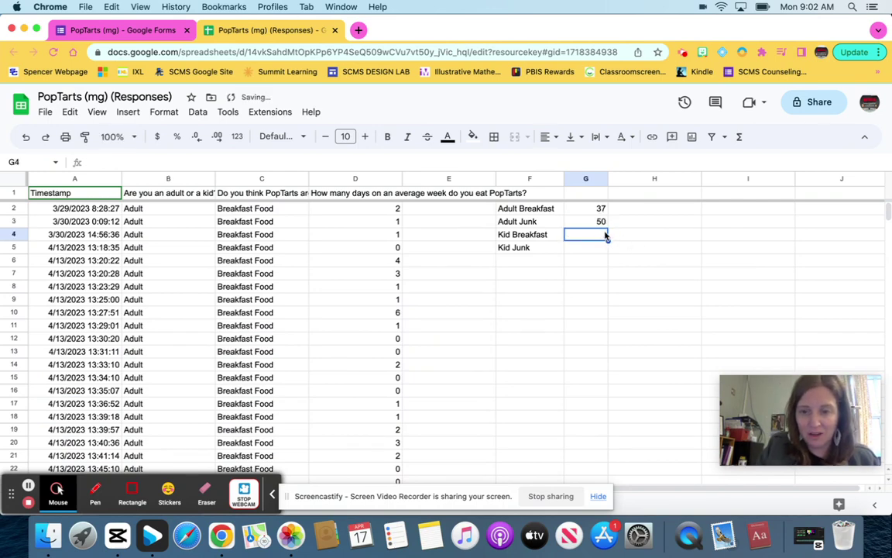
pyautogui.scroll(-2, 605, 262)
pyautogui.scroll(2, 605, 263)
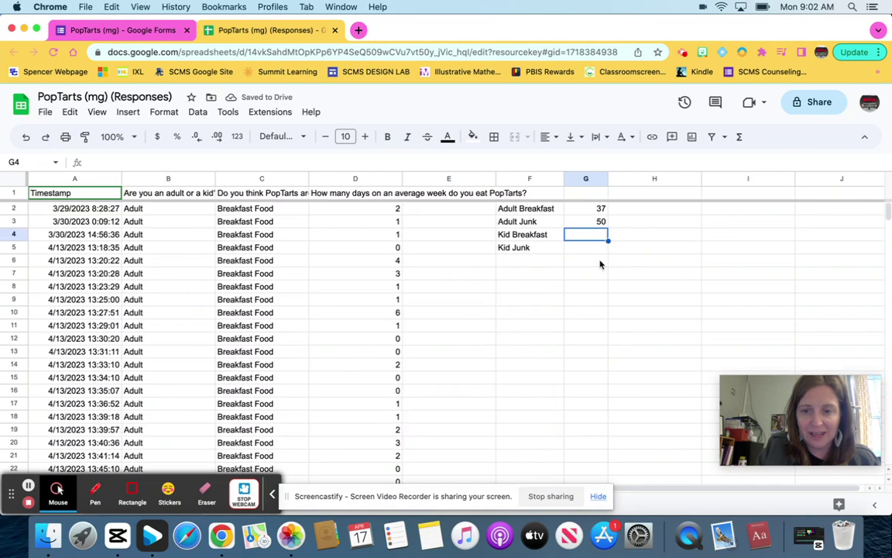
pyautogui.click(597, 222)
pyautogui.write('60')
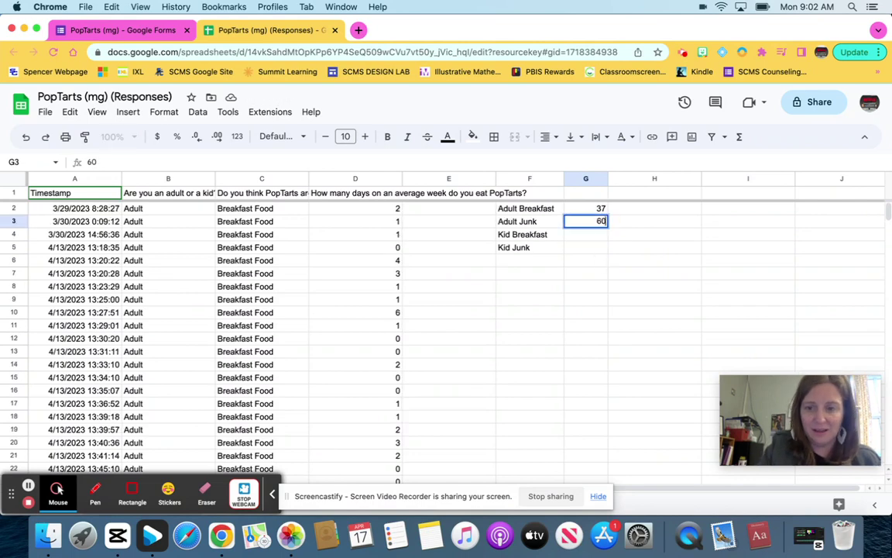
pyautogui.press('Return')
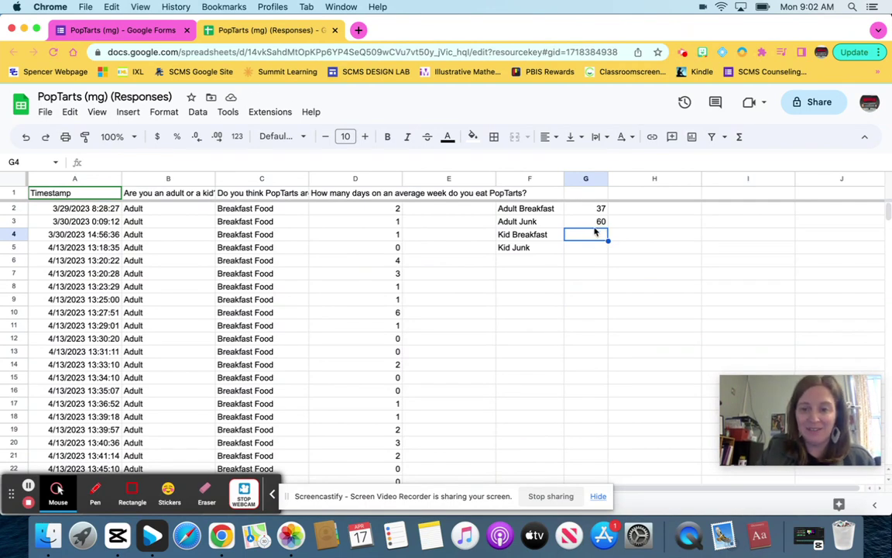
# Scroll through the kid responses and mark row 173, the last Kid Breakfast row.
pyautogui.scroll(-15, 263, 380)
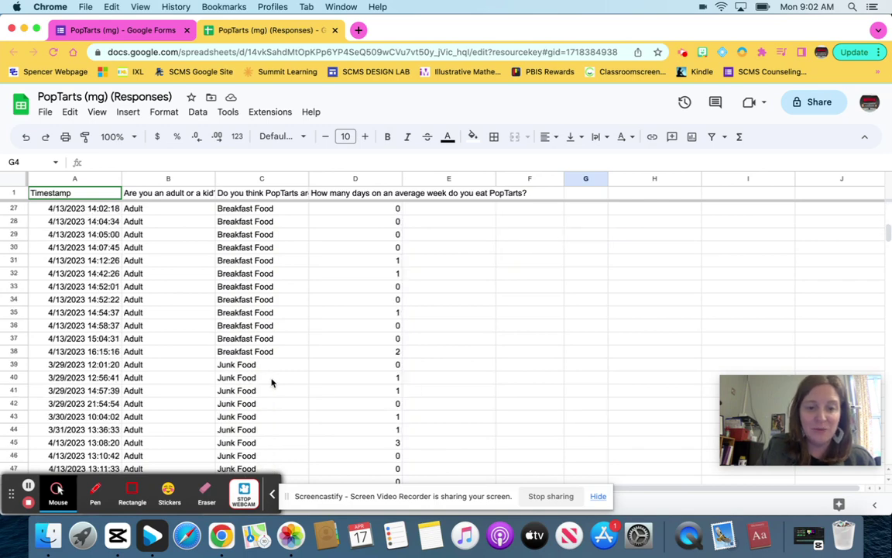
pyautogui.scroll(-20, 271, 381)
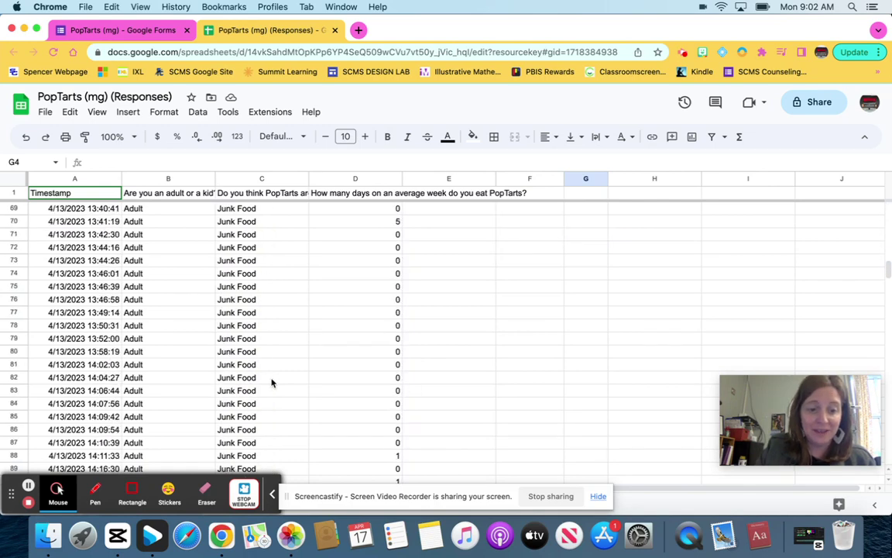
pyautogui.scroll(-13, 271, 382)
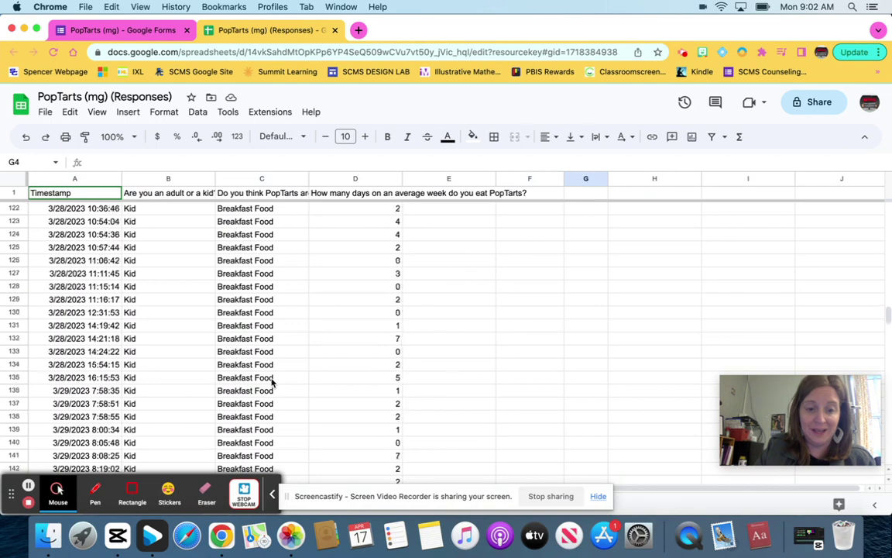
pyautogui.scroll(-11, 271, 381)
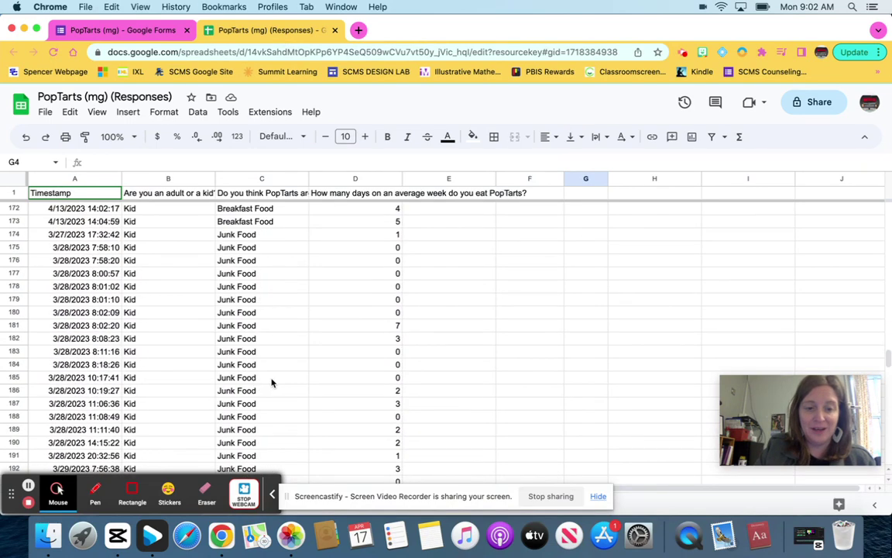
pyautogui.scroll(-3, 271, 382)
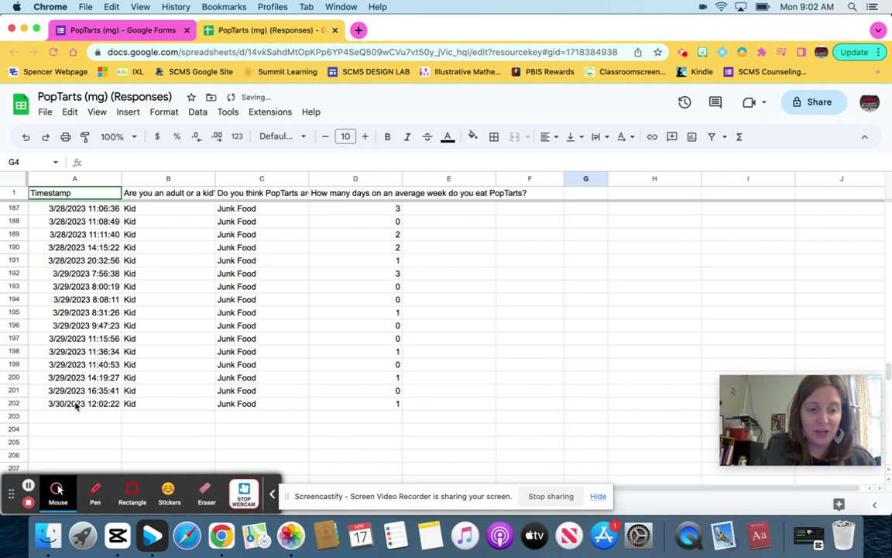
pyautogui.scroll(8, 136, 390)
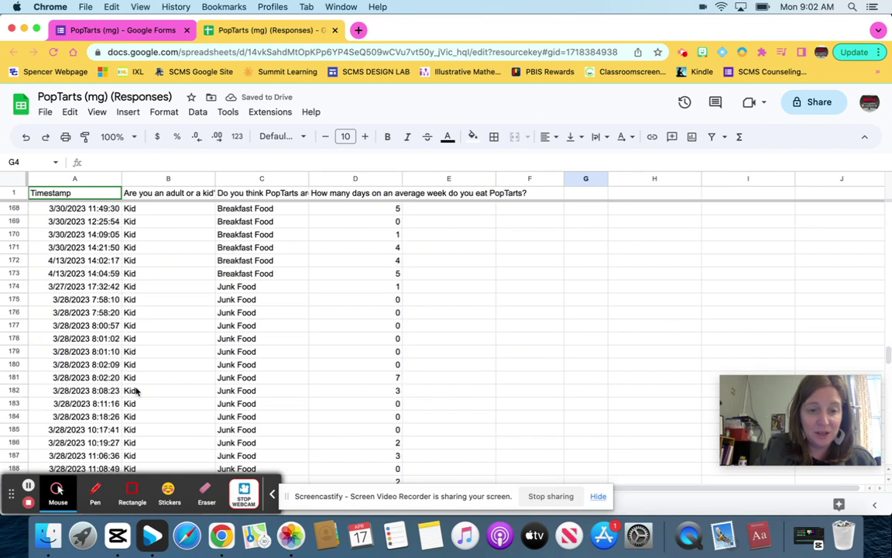
pyautogui.click(12, 325)
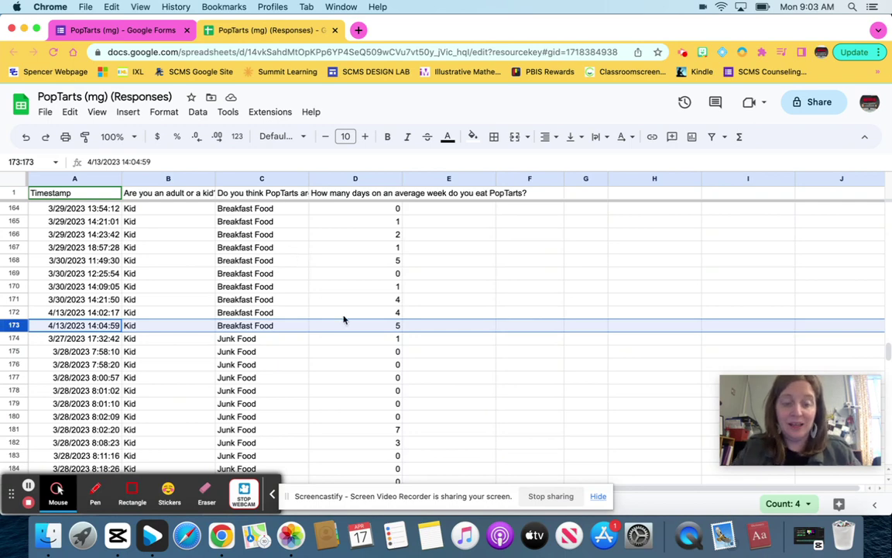
pyautogui.scroll(10, 492, 329)
pyautogui.scroll(20, 492, 332)
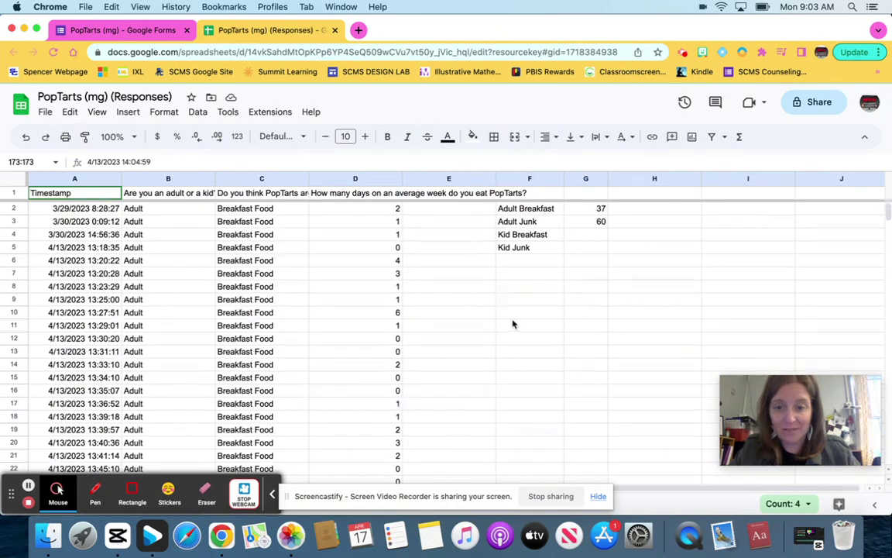
# Enter 29 as the Kid Junk tally in G5.
pyautogui.click(593, 248)
pyautogui.write('29')
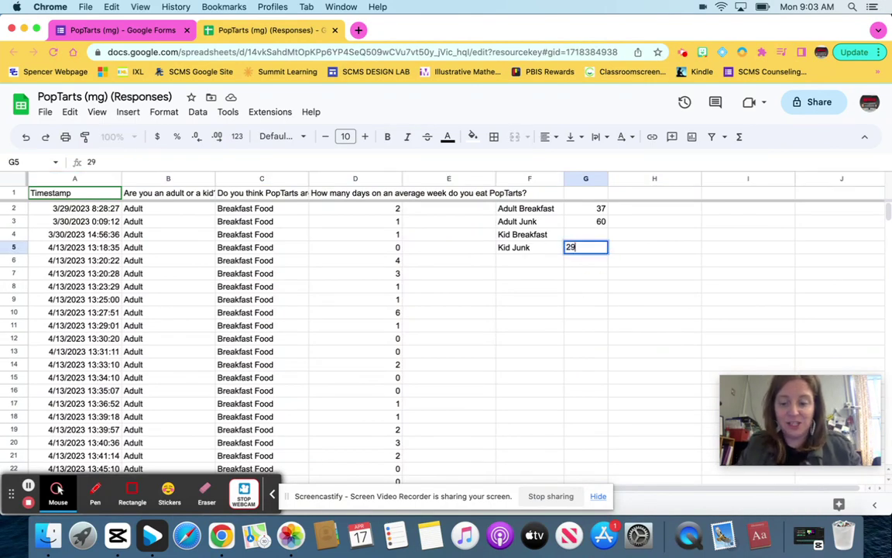
pyautogui.press('Return')
pyautogui.click(595, 237)
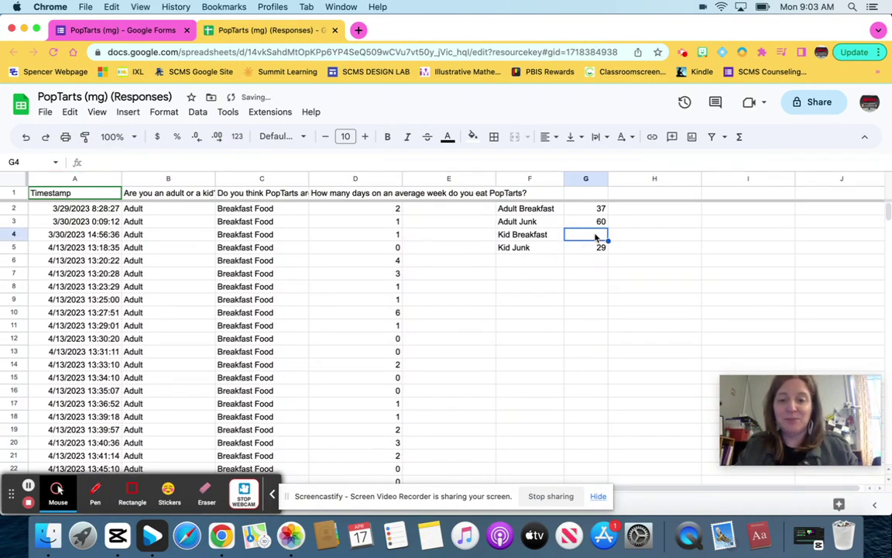
pyautogui.press('super+1')
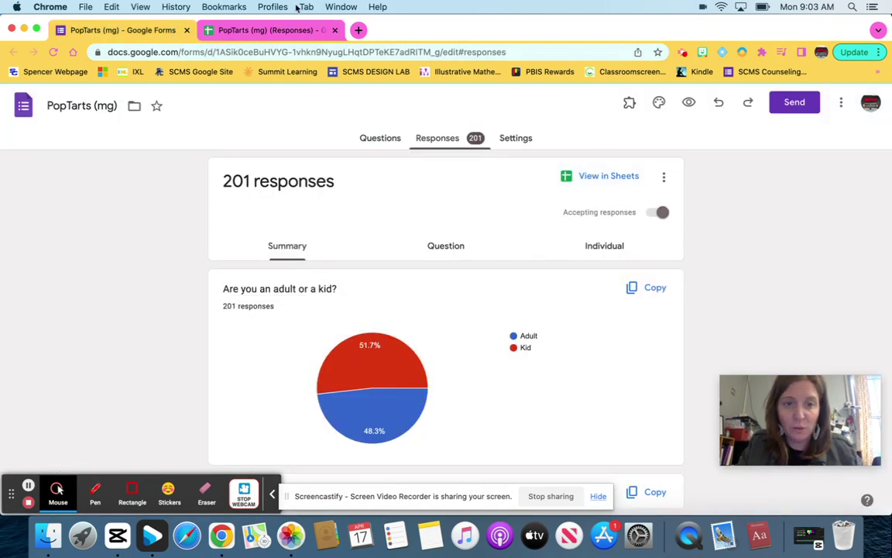
pyautogui.click(282, 31)
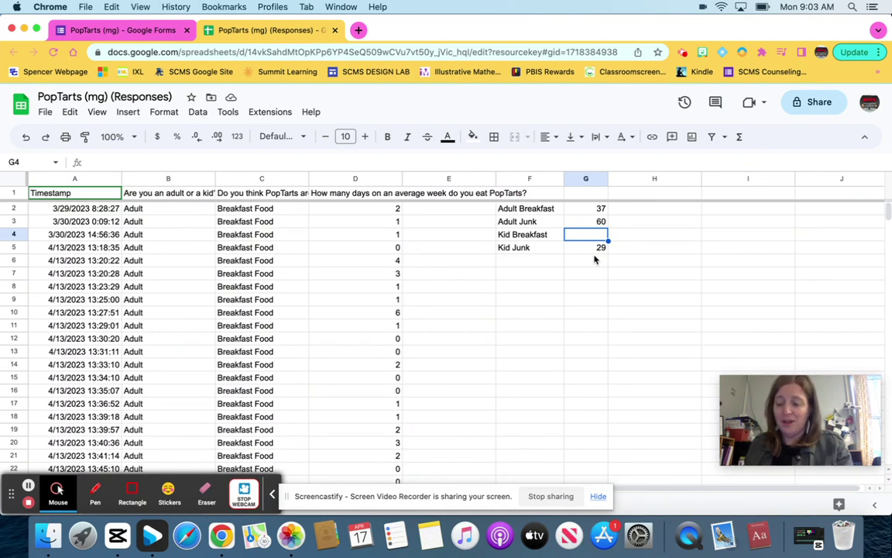
# Enter 75 in G4, narrow columns G and H, and begin the =37/ formula in H2.
pyautogui.write('5')
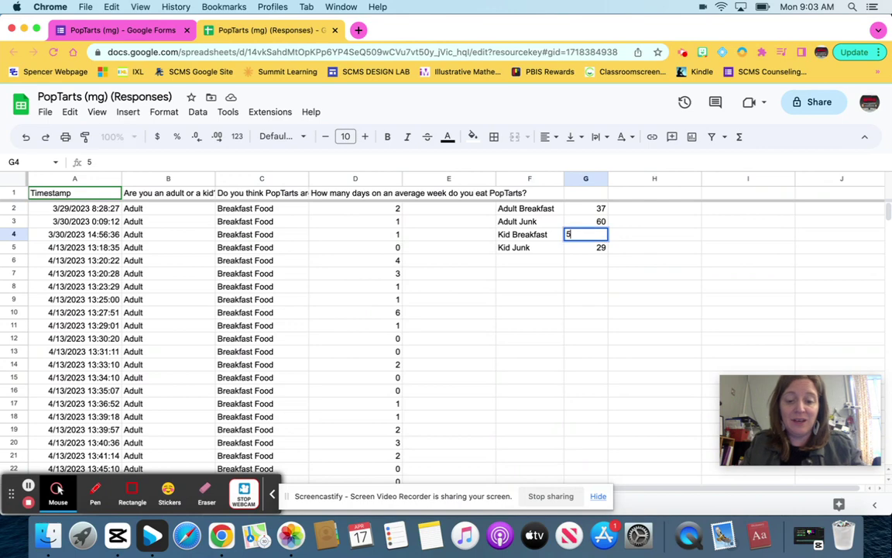
pyautogui.write('7')
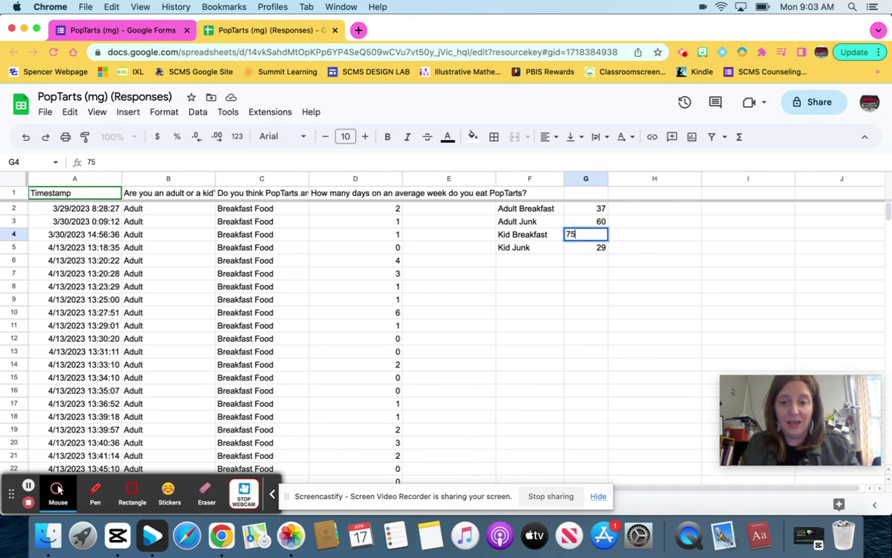
pyautogui.press('Return')
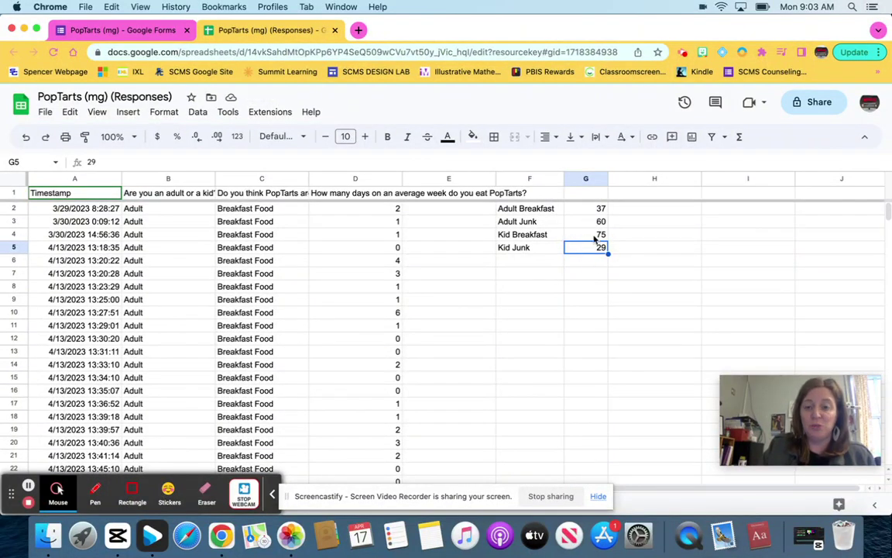
pyautogui.moveTo(608, 178); pyautogui.dragTo(594, 178)
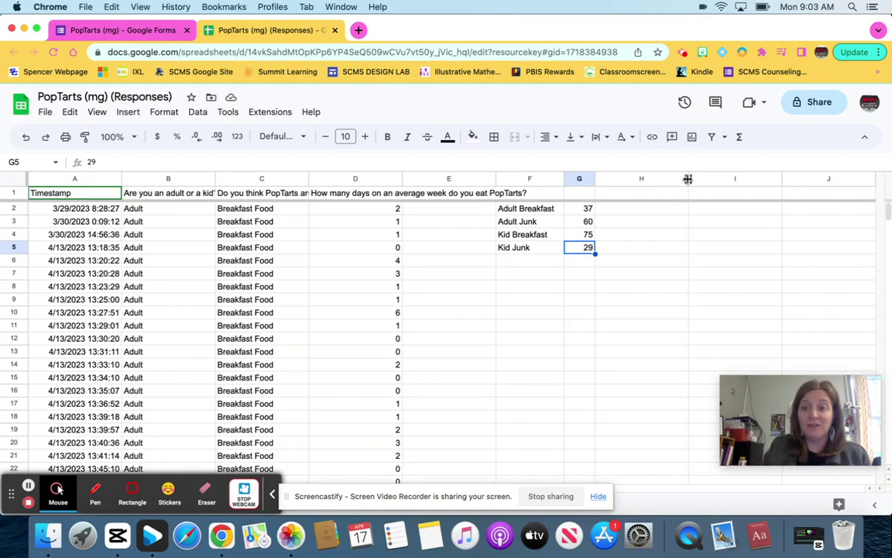
pyautogui.moveTo(688, 179); pyautogui.dragTo(642, 178)
pyautogui.click(625, 210)
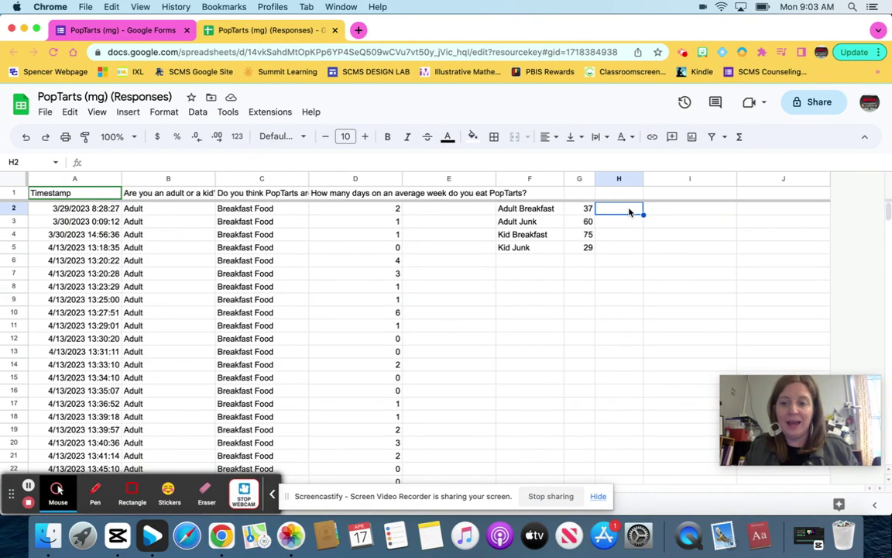
pyautogui.write('=')
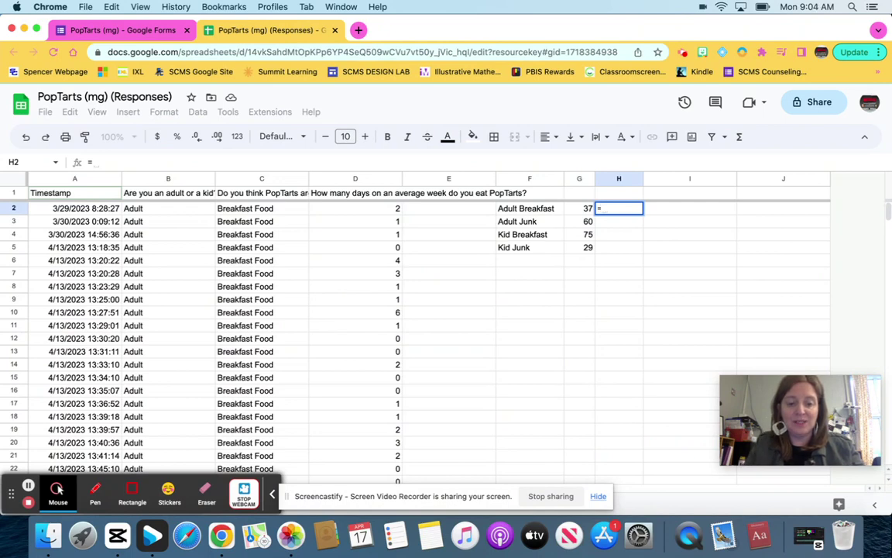
pyautogui.write('37')
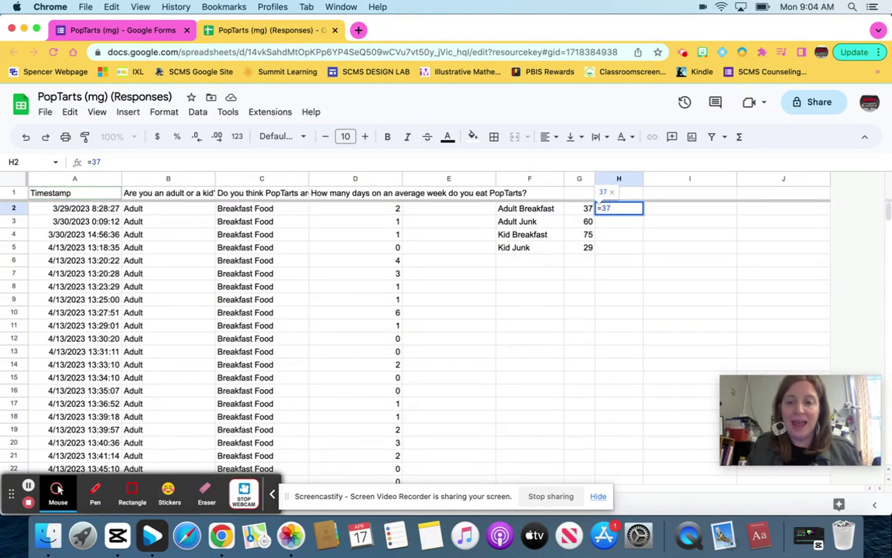
pyautogui.write('/')
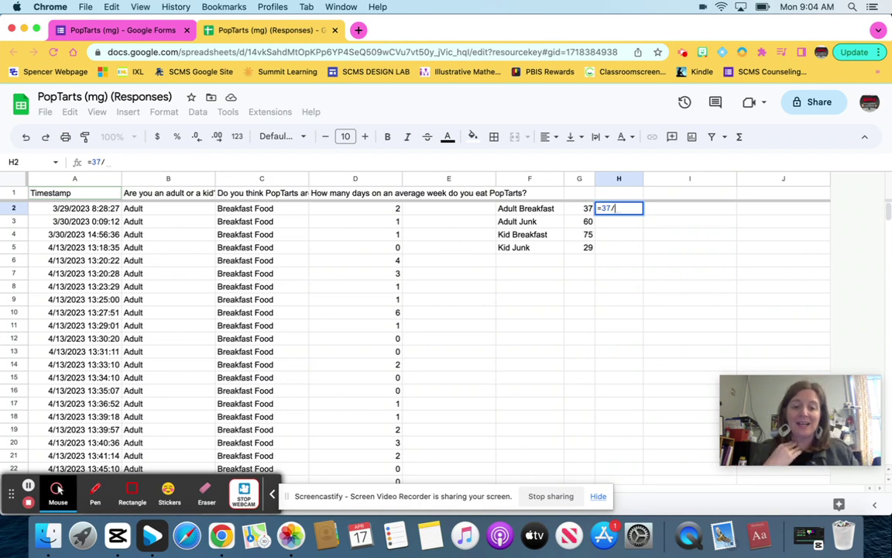
# Complete =37/97 in H2 and enter =60/97 in H3, fixing a mistyped entry.
pyautogui.write('97')
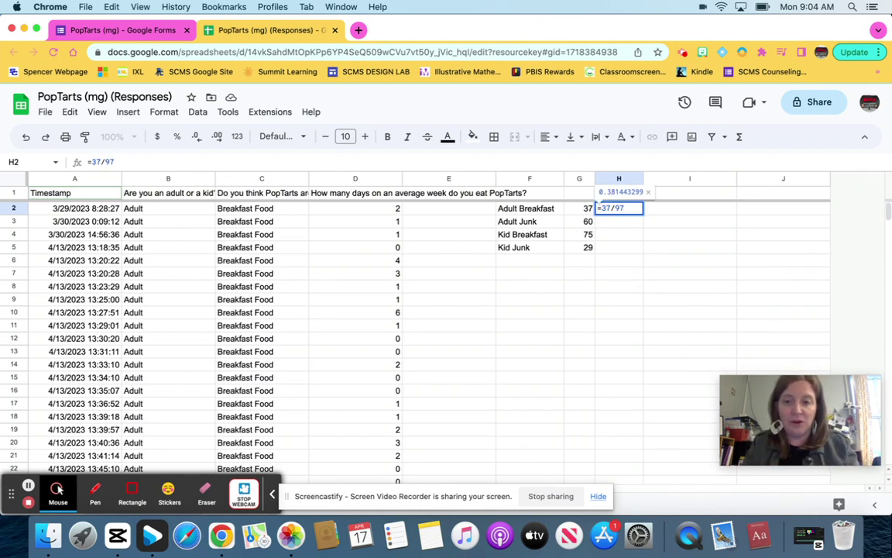
pyautogui.press('Return')
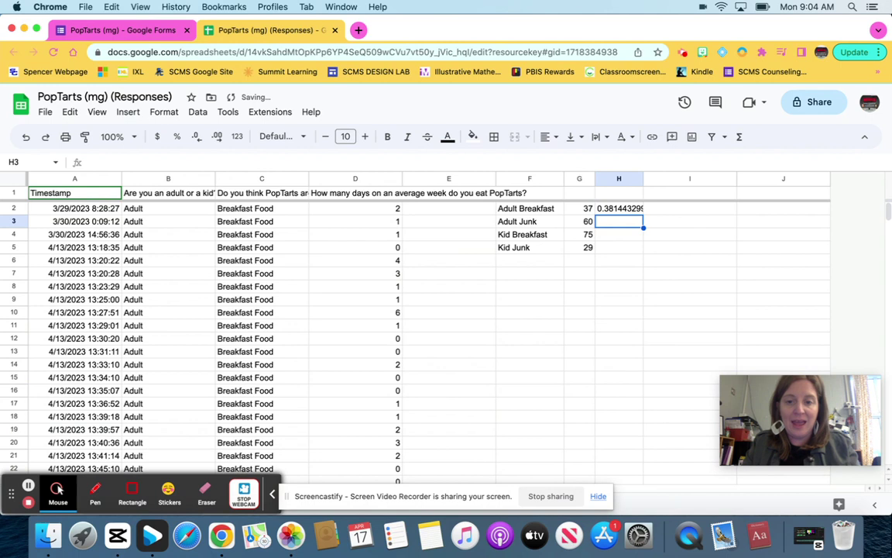
pyautogui.write('60/9')
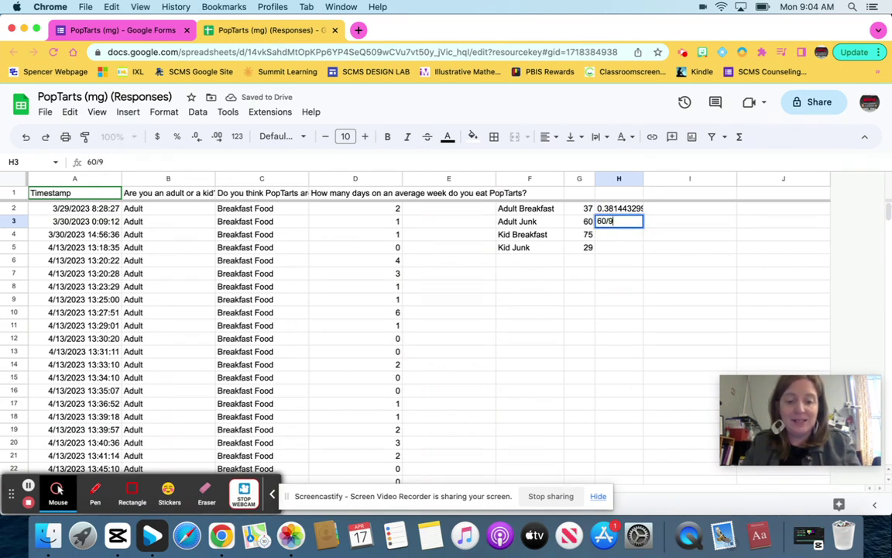
pyautogui.write('7')
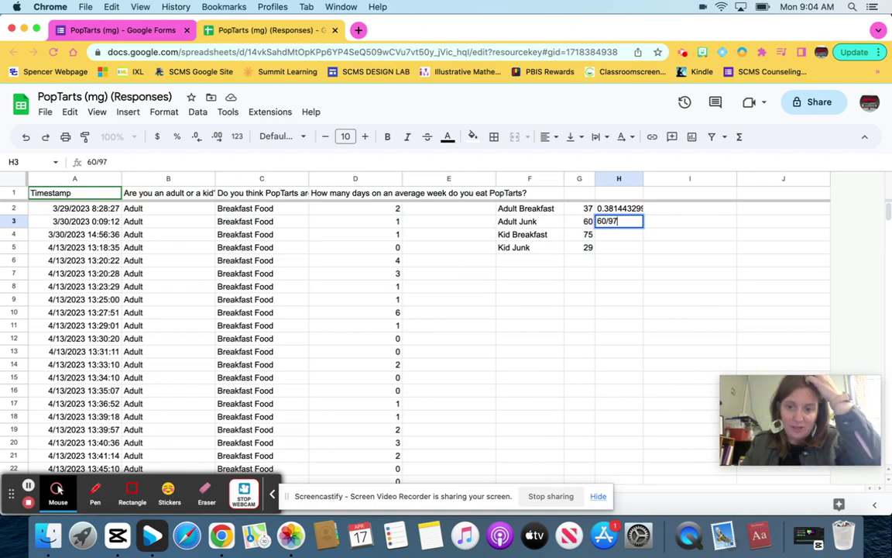
pyautogui.press('Return')
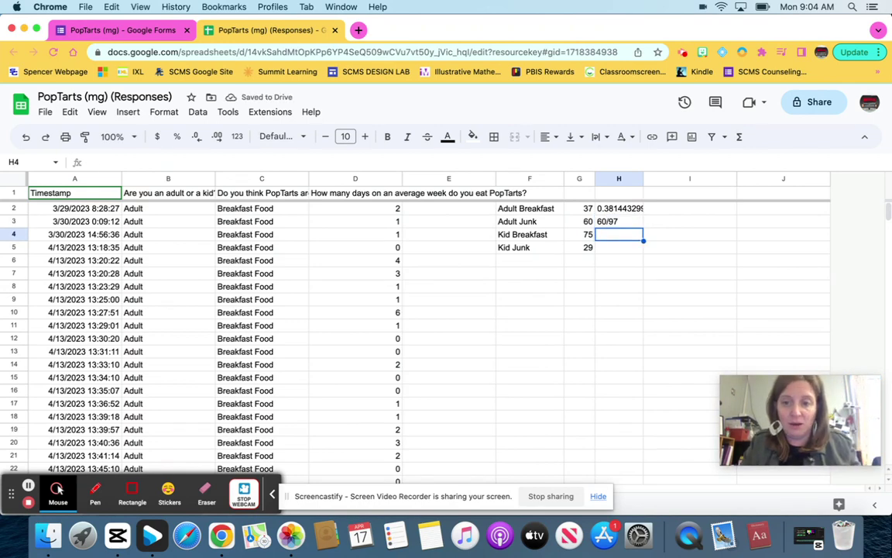
pyautogui.click(618, 222)
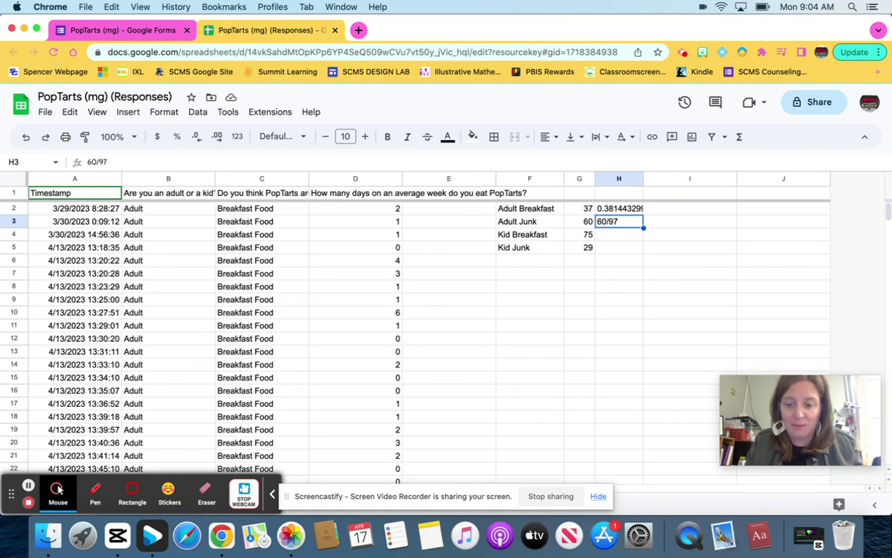
pyautogui.write('=')
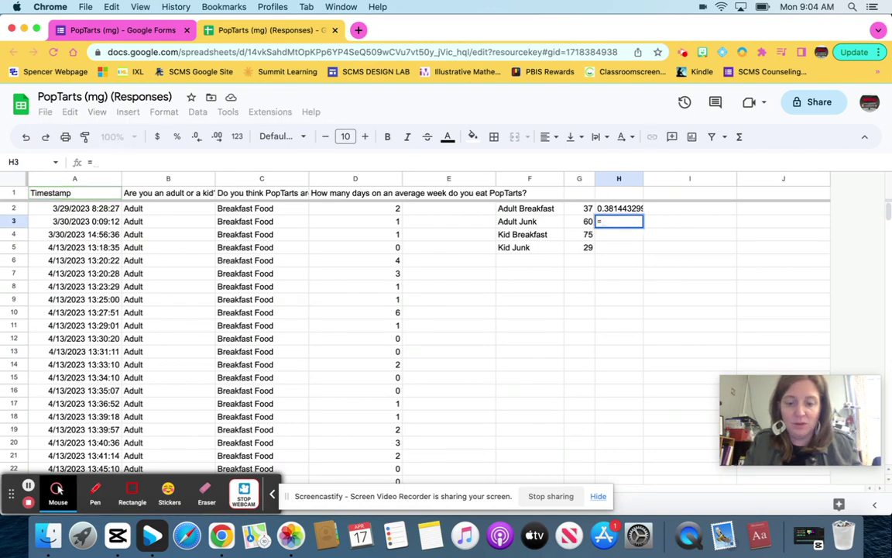
pyautogui.write('60/97')
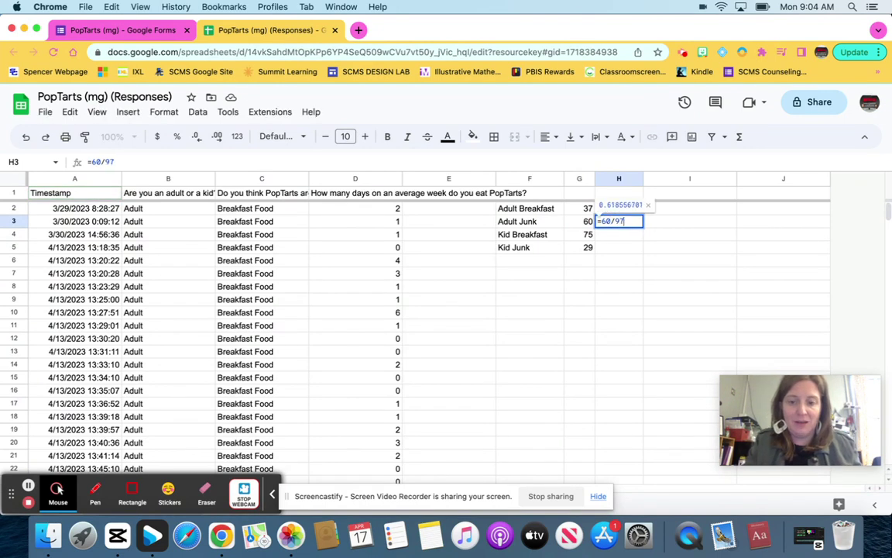
pyautogui.press('Return')
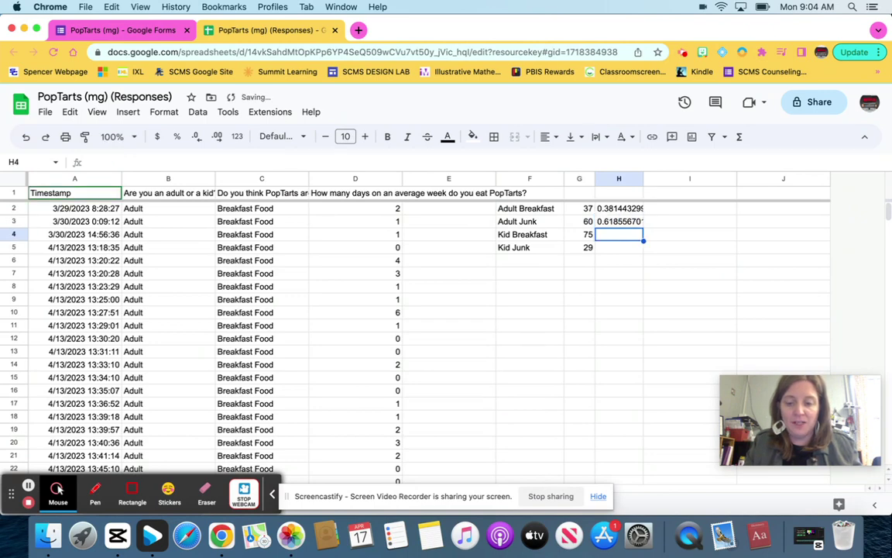
# Enter =75/104 in H4 and =28/104 in H5, correcting the mistyped Kid Junk formula.
pyautogui.write('=75')
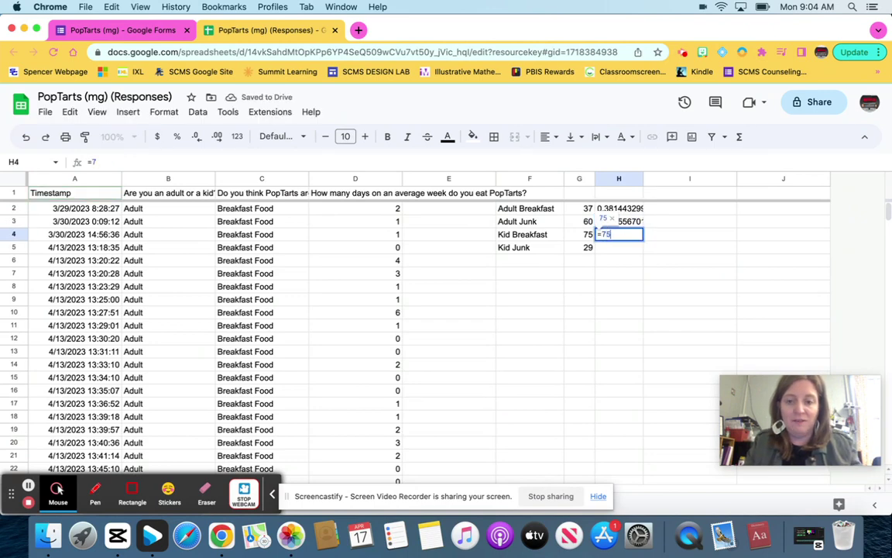
pyautogui.write('/104')
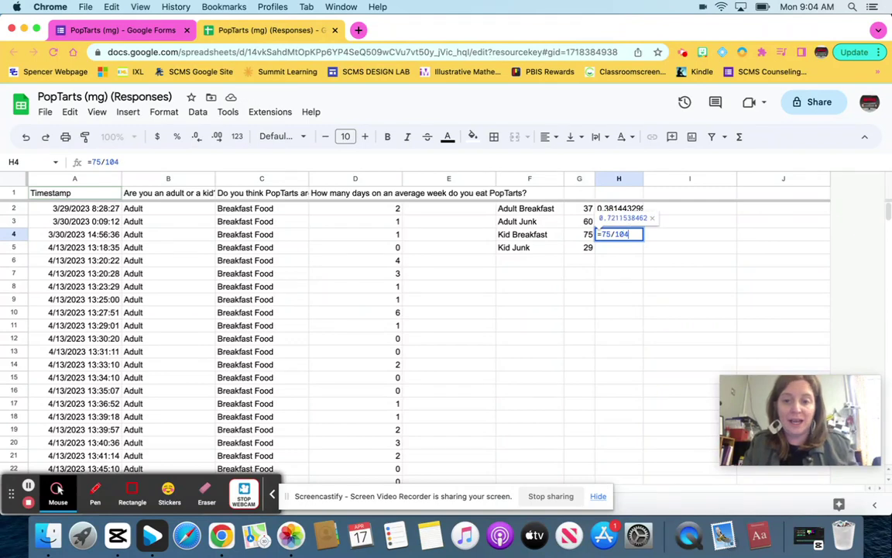
pyautogui.press('Return')
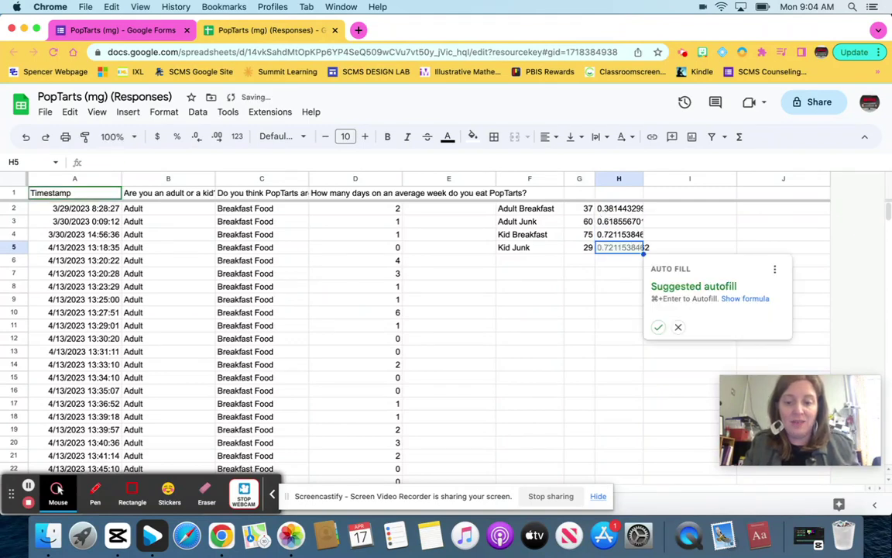
pyautogui.write('=')
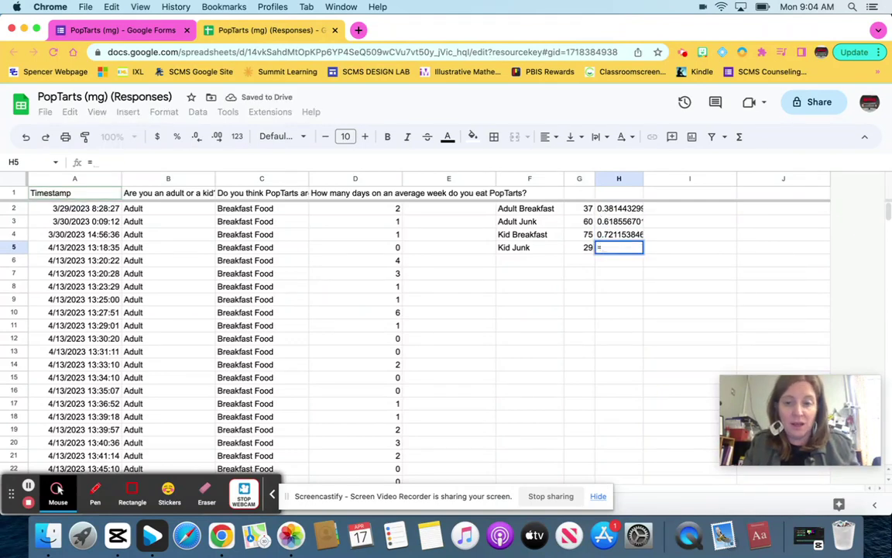
pyautogui.write('29/1')
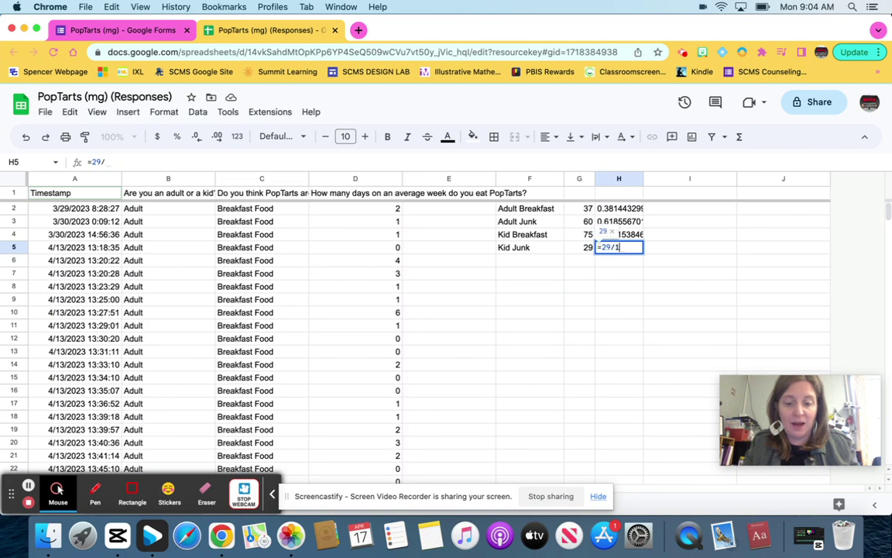
pyautogui.write('-4')
pyautogui.press('Return')
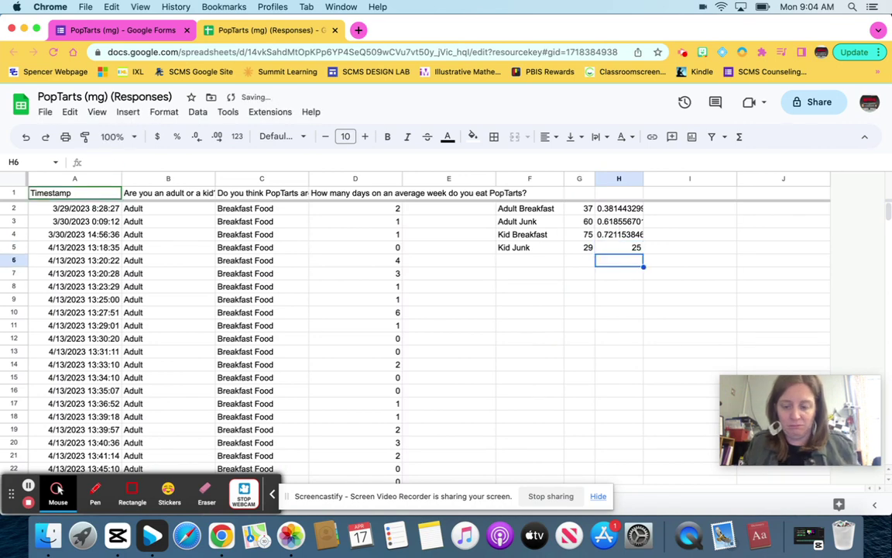
pyautogui.press('Up')
pyautogui.write('=2')
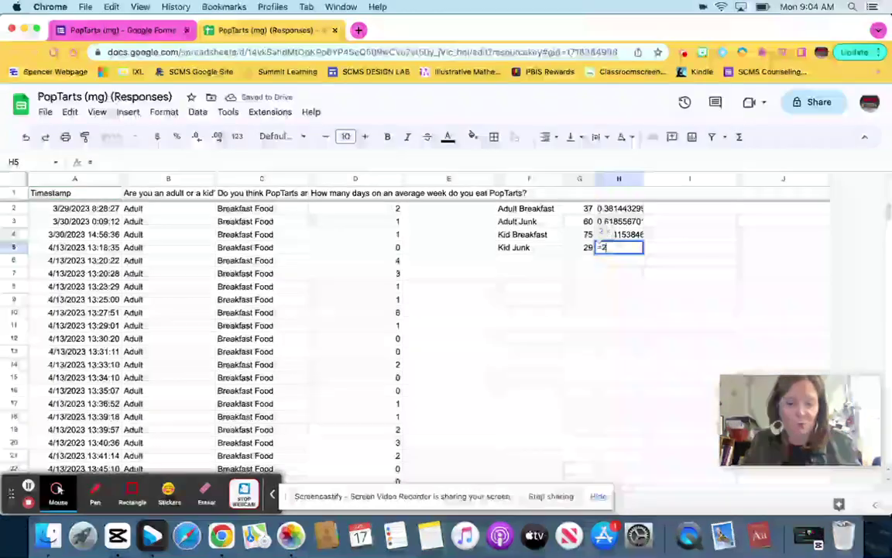
pyautogui.write('8/1')
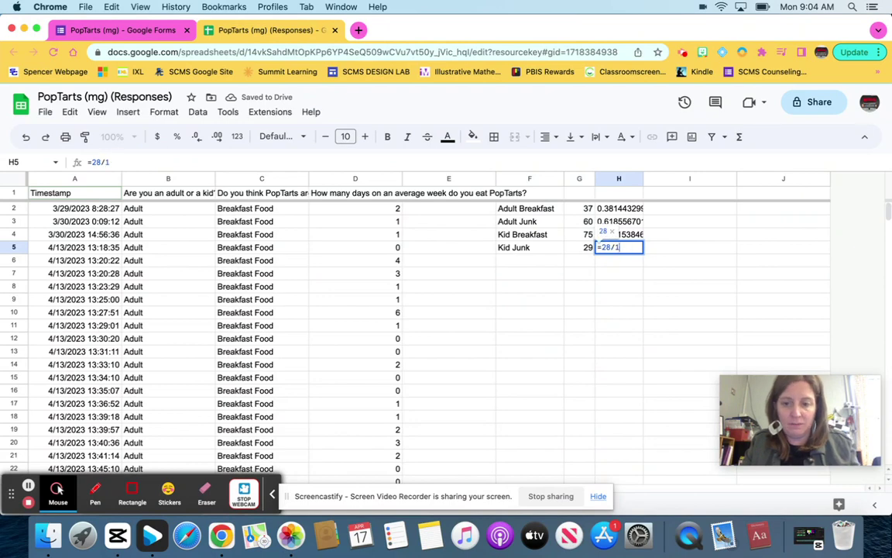
pyautogui.write('04')
pyautogui.press('Return')
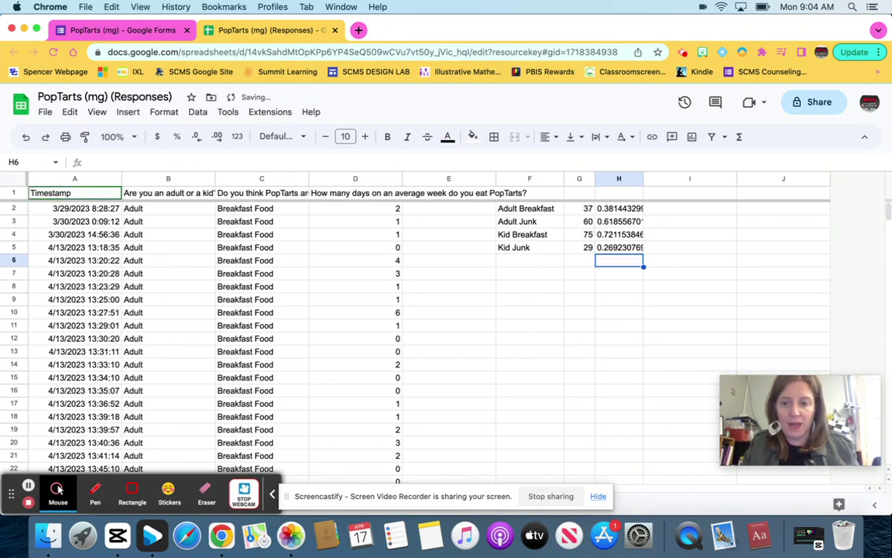
# Type 38%, 62%, 72% and 27% into cells I2 through I5.
pyautogui.click(675, 209)
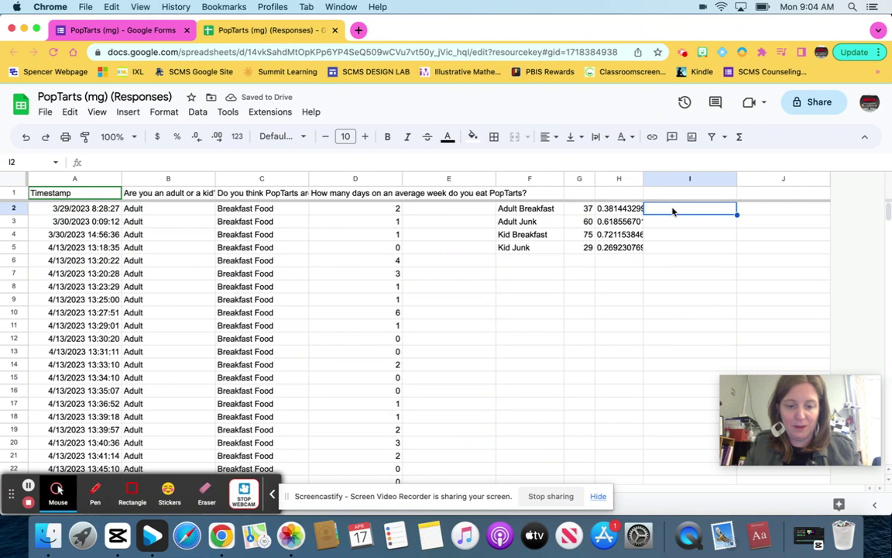
pyautogui.write('38')
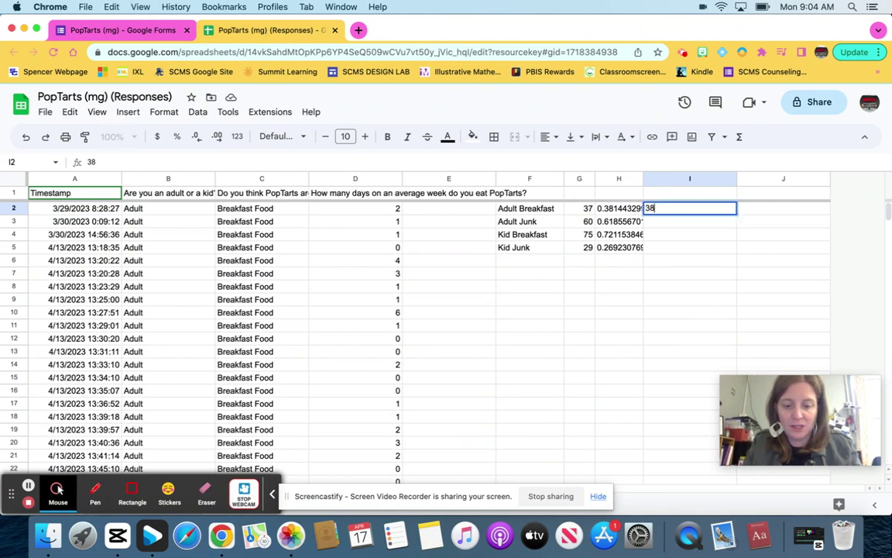
pyautogui.write('%')
pyautogui.press('Return')
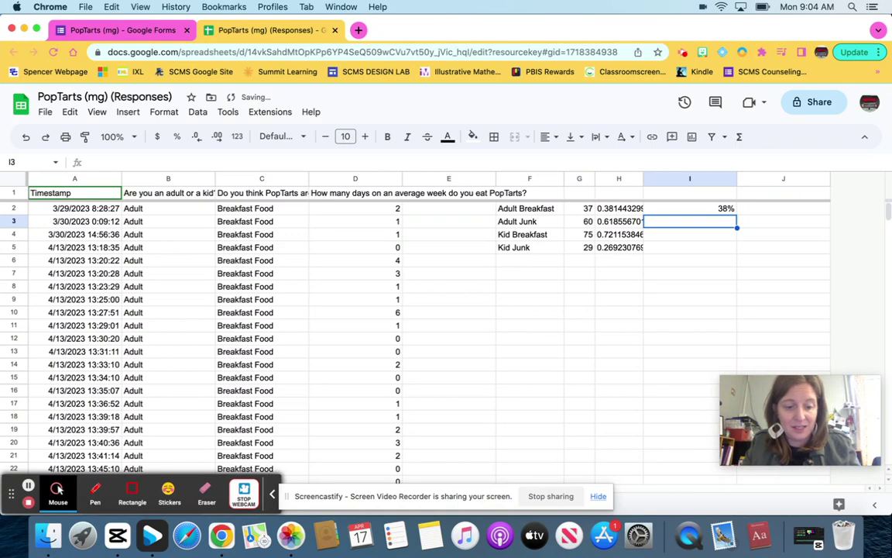
pyautogui.write('62')
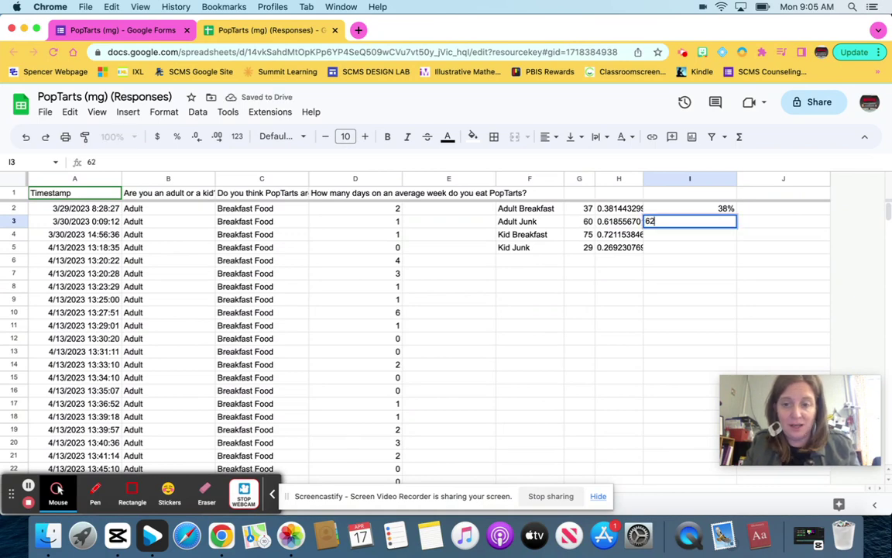
pyautogui.write('%')
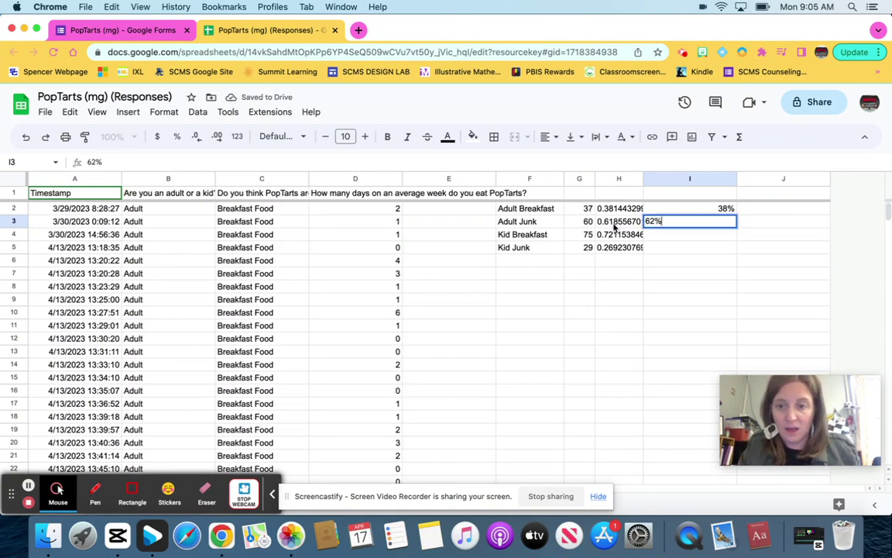
pyautogui.press('Return')
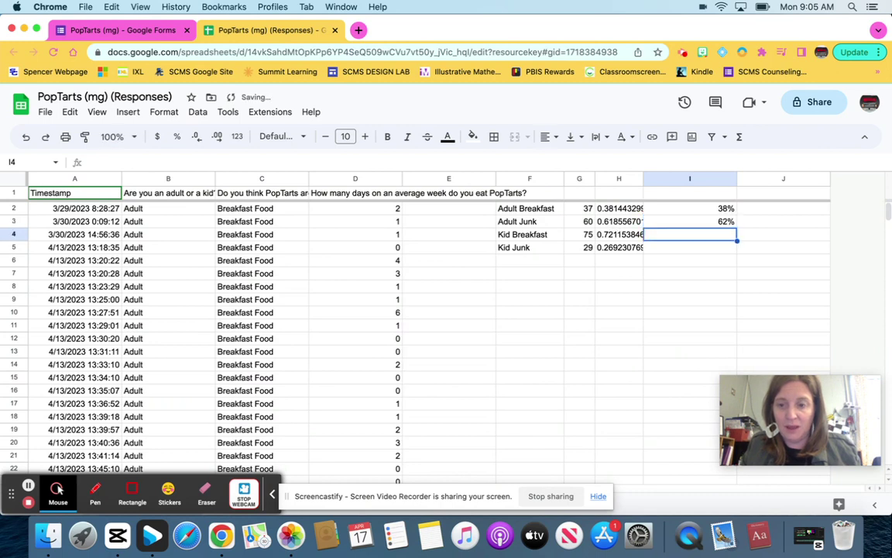
pyautogui.write('72%')
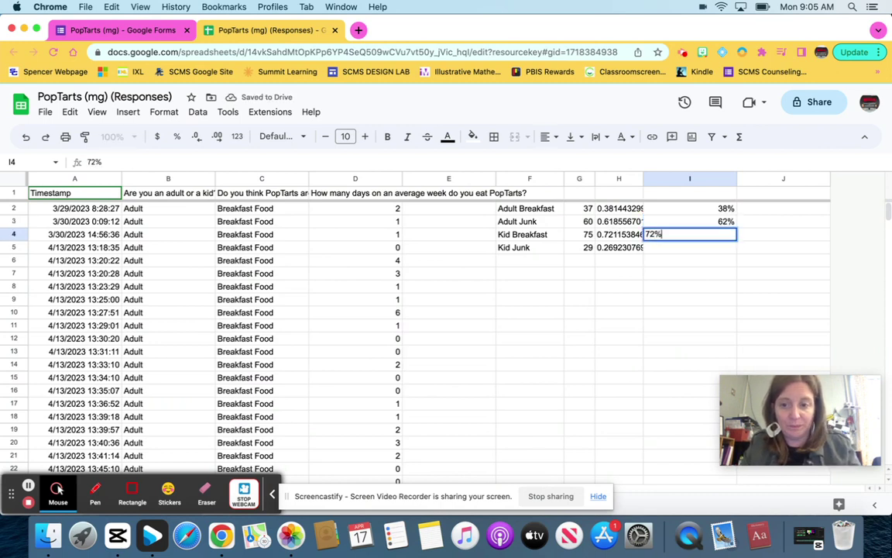
pyautogui.press('Return')
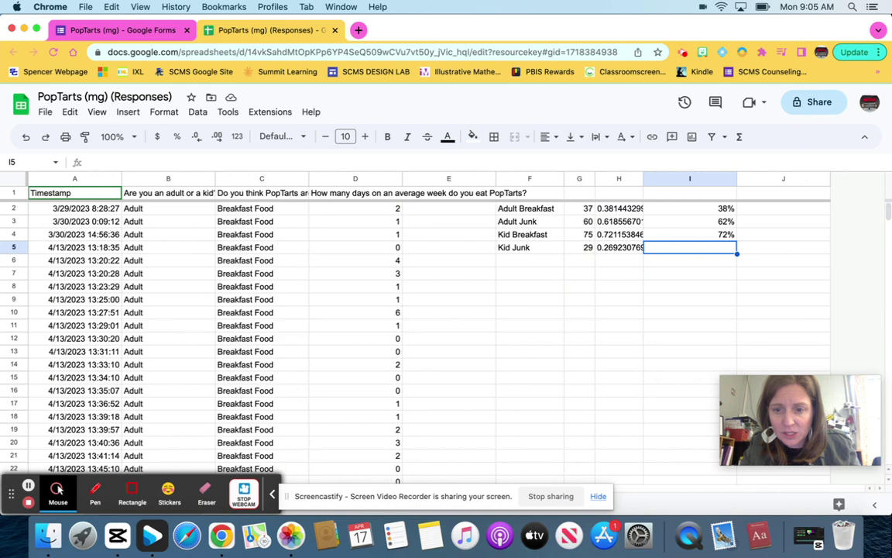
pyautogui.write('28')
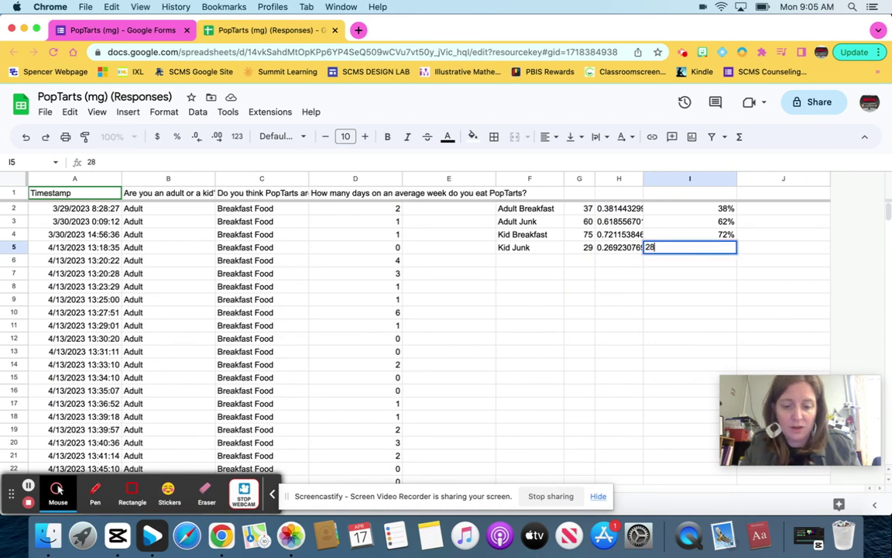
pyautogui.press('BackSpace')
pyautogui.write('7%')
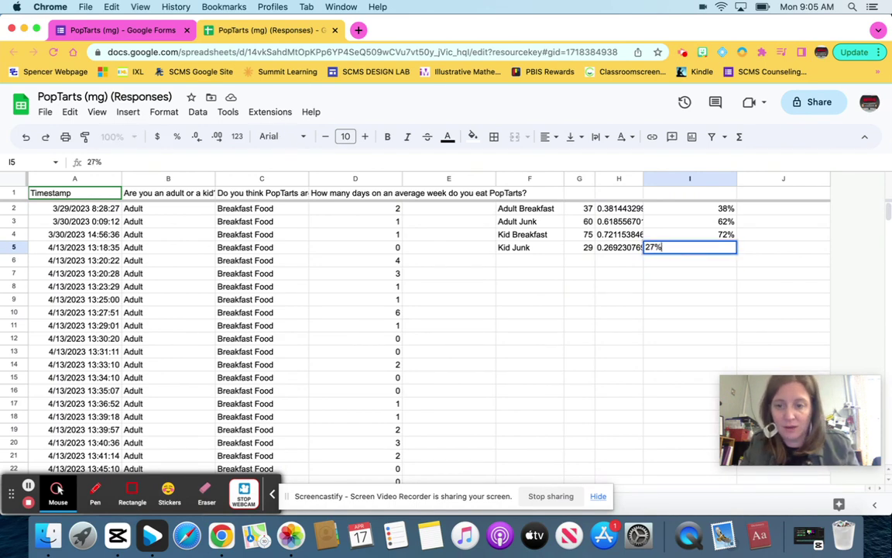
pyautogui.press('Return')
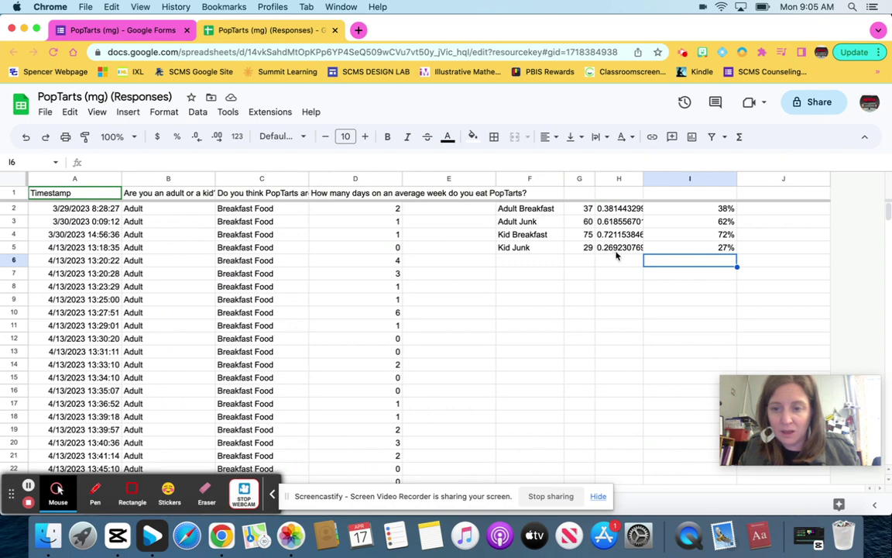
pyautogui.click(588, 248)
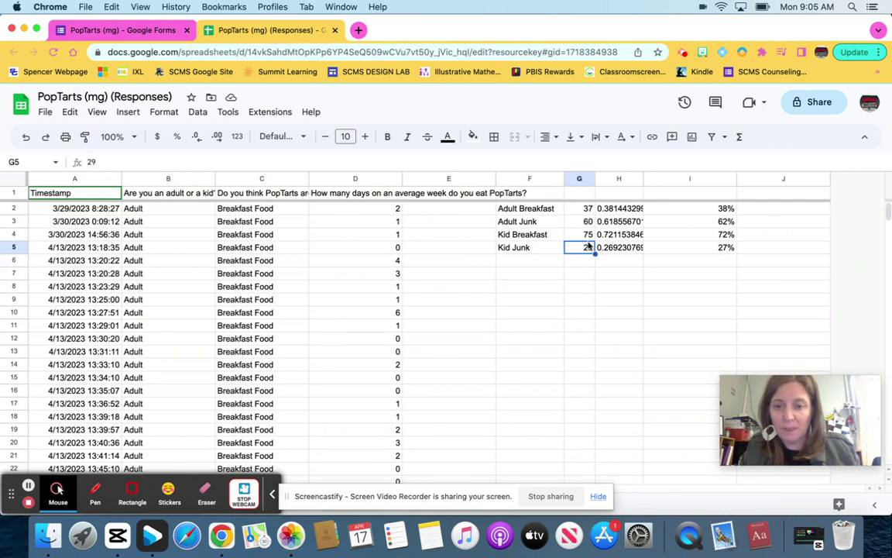
pyautogui.click(587, 233)
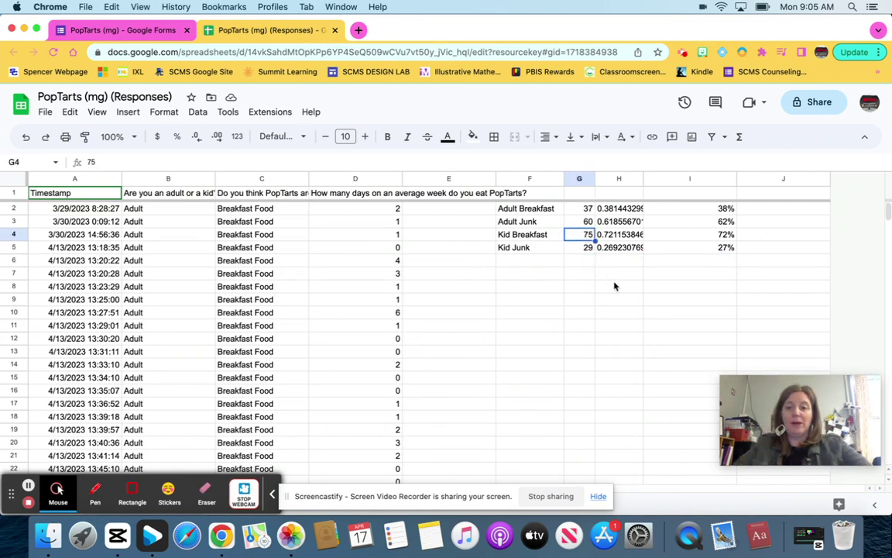